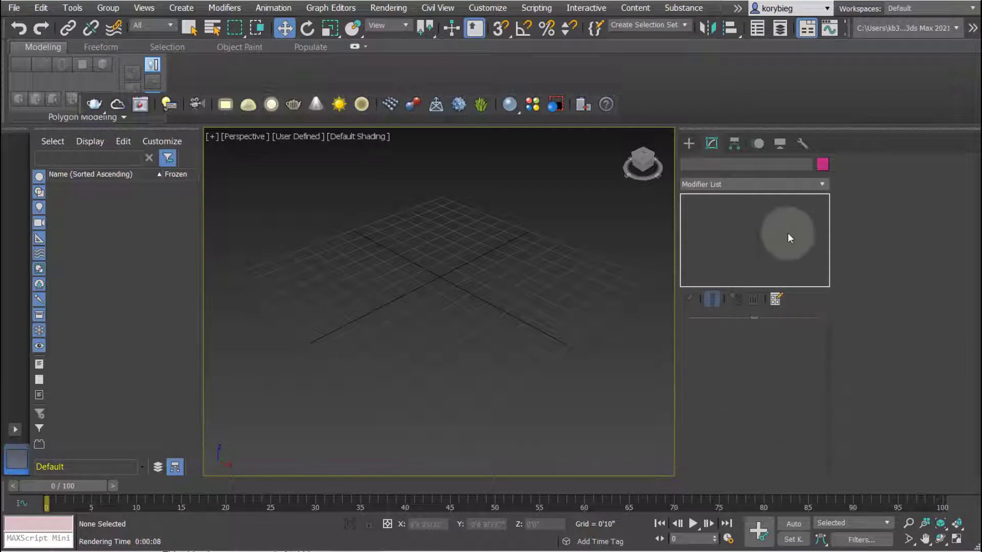
Step: Create a large standard-primitive plane covering the whole grid as the ground
{"action": "left_click", "coordinate": [681, 146]}
{"action": "left_click", "coordinate": [687, 162]}
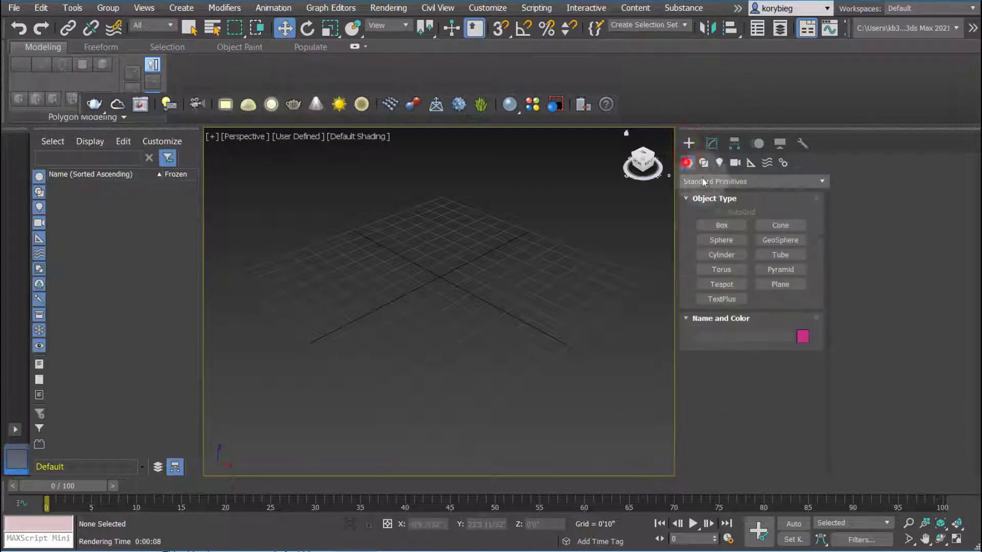
{"action": "left_click", "coordinate": [780, 284]}
{"action": "left_click_drag", "start_coordinate": [438, 167], "coordinate": [424, 550]}
Step: Create a teapot with a radius of about 2'8" near the centre of the plane
{"action": "left_click", "coordinate": [721, 285]}
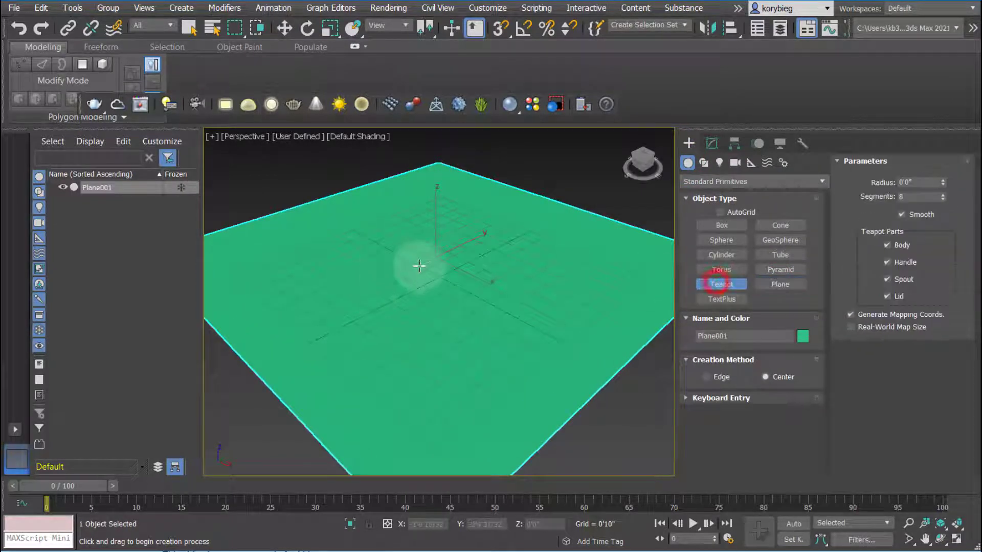
{"action": "left_click_drag", "start_coordinate": [443, 260], "coordinate": [428, 297]}
{"action": "middle_click_drag", "start_coordinate": [475, 283], "coordinate": [470, 303], "text": "alt"}
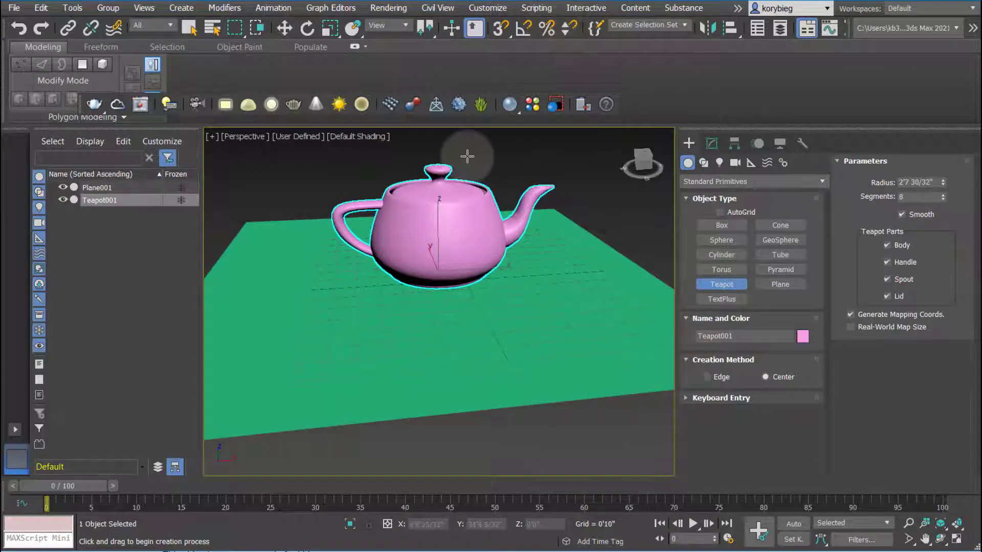
Step: Set the diffuse color of the VRayMtl material, Material #43, to white in the Slate Material Editor
{"action": "key", "text": "m"}
{"action": "left_click_drag", "start_coordinate": [399, 129], "coordinate": [617, 97]}
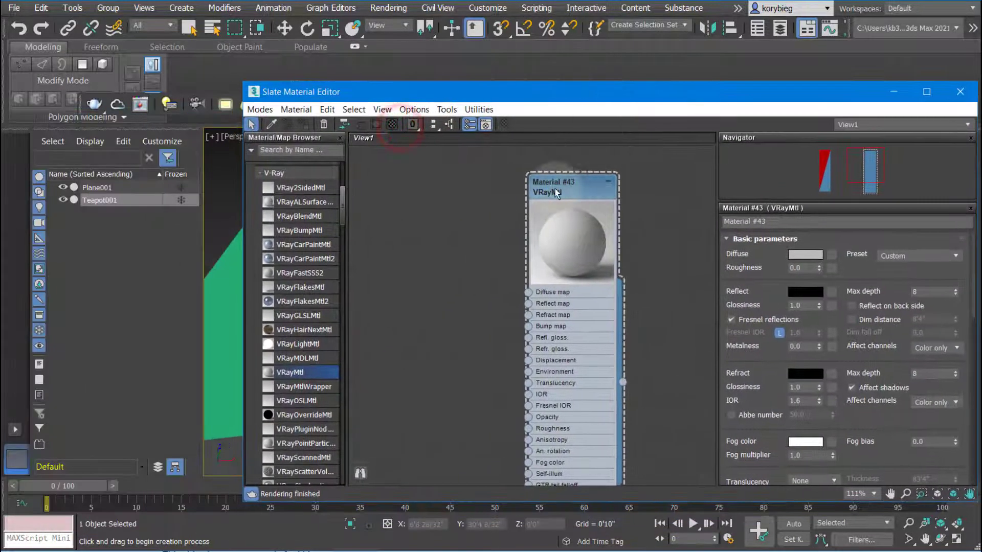
{"action": "left_click_drag", "start_coordinate": [541, 92], "coordinate": [697, 83]}
{"action": "left_click", "coordinate": [711, 172]}
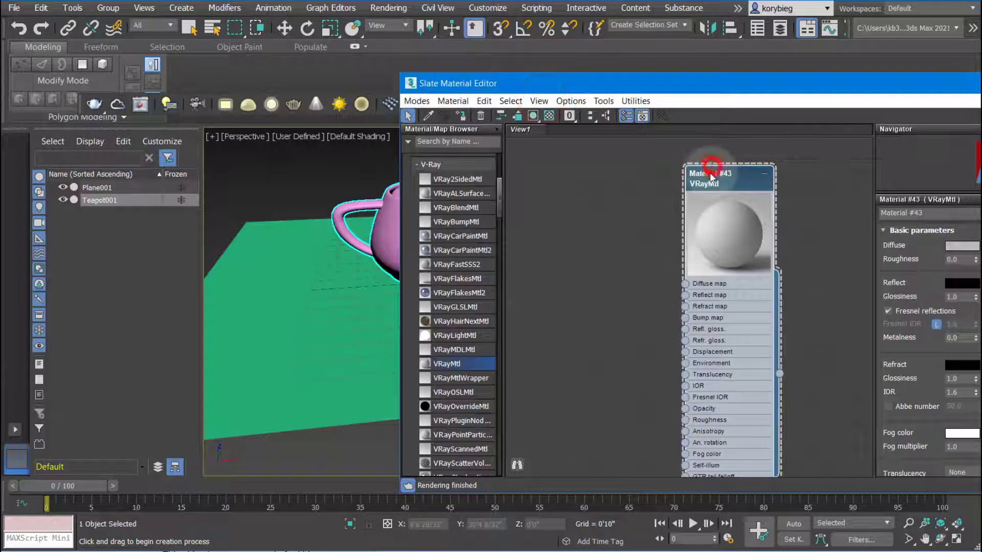
{"action": "left_click", "coordinate": [961, 245]}
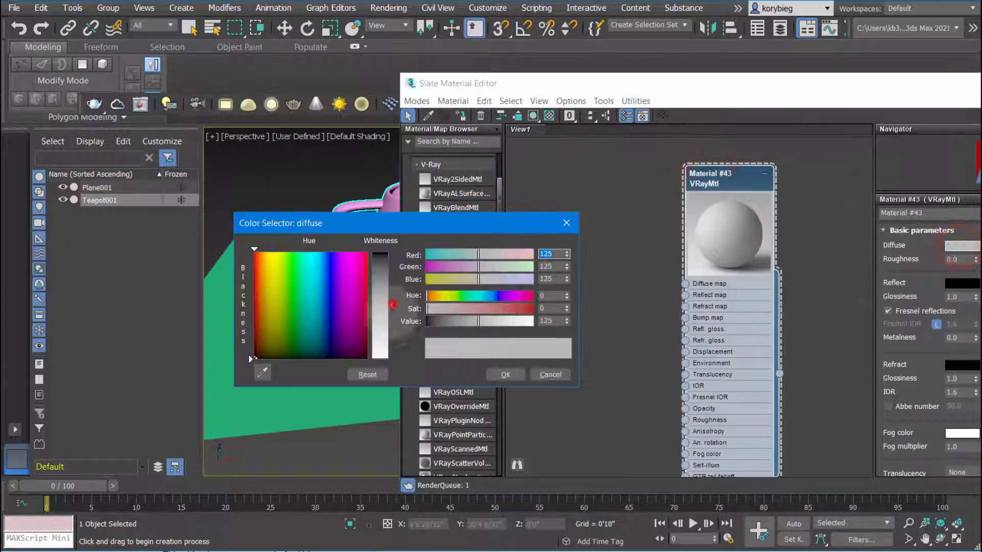
{"action": "left_click_drag", "start_coordinate": [392, 304], "coordinate": [391, 255]}
{"action": "left_click", "coordinate": [505, 374]}
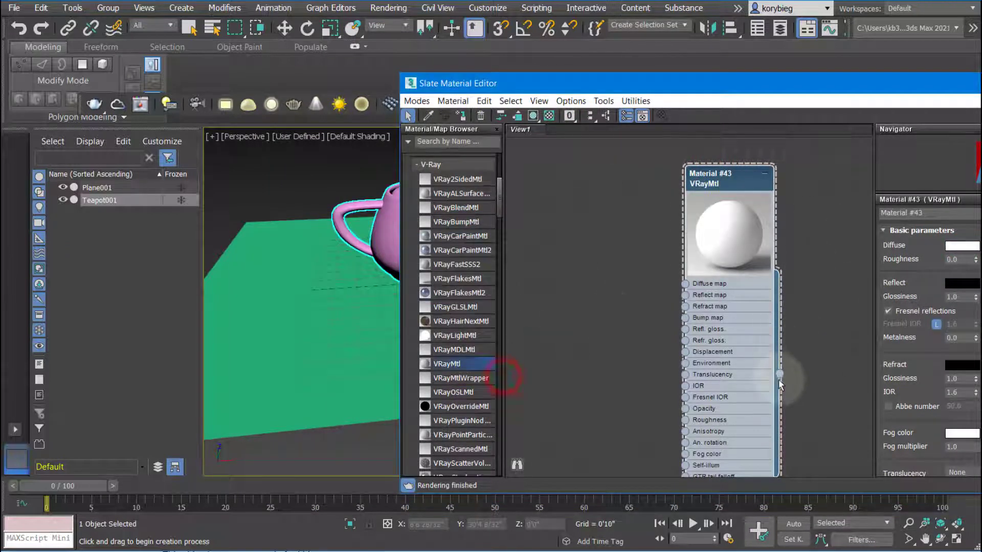
Step: Assign the white VRayMtl to the plane and the teapot, and close the material editor
{"action": "left_click_drag", "start_coordinate": [623, 338], "coordinate": [386, 242]}
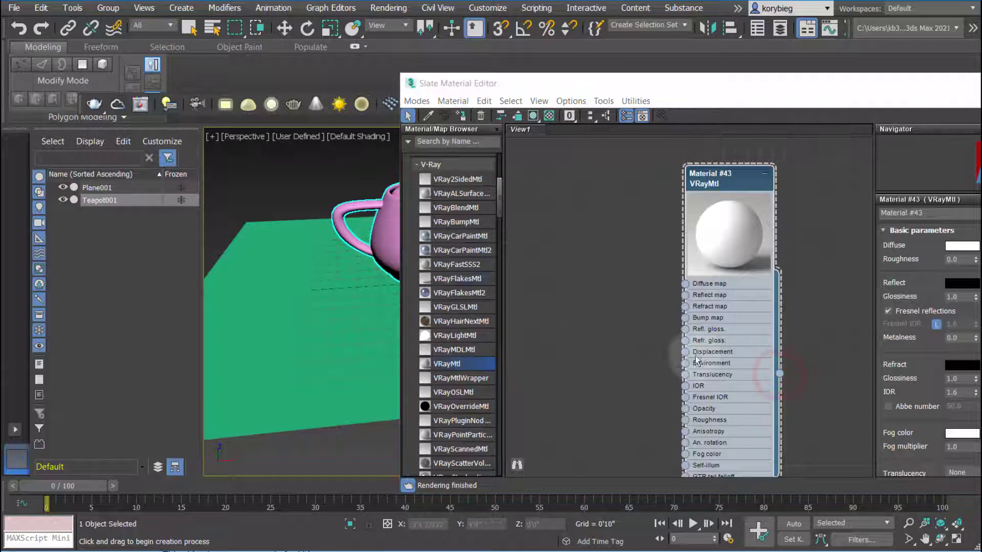
{"action": "left_click", "coordinate": [779, 373]}
{"action": "left_click", "coordinate": [835, 312]}
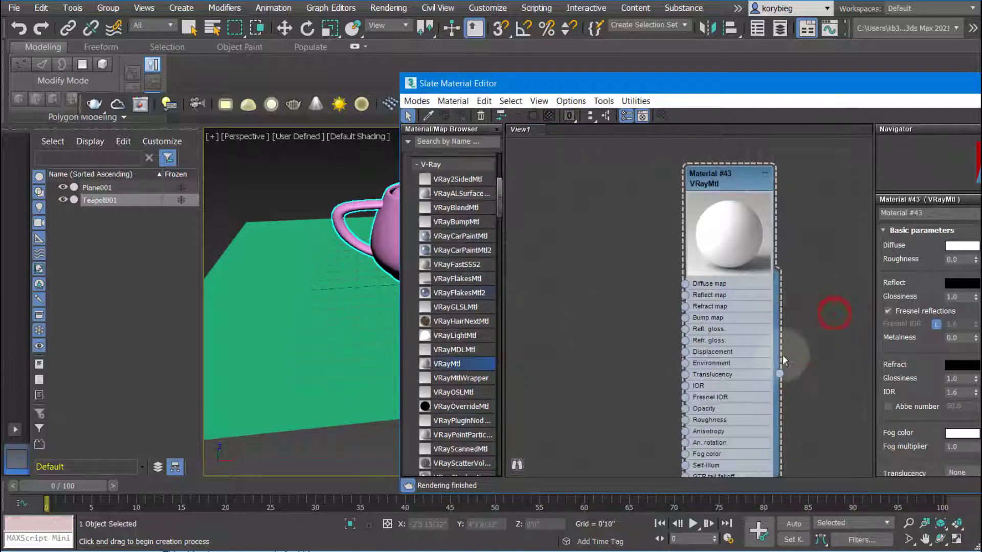
{"action": "left_click_drag", "start_coordinate": [779, 374], "coordinate": [285, 329]}
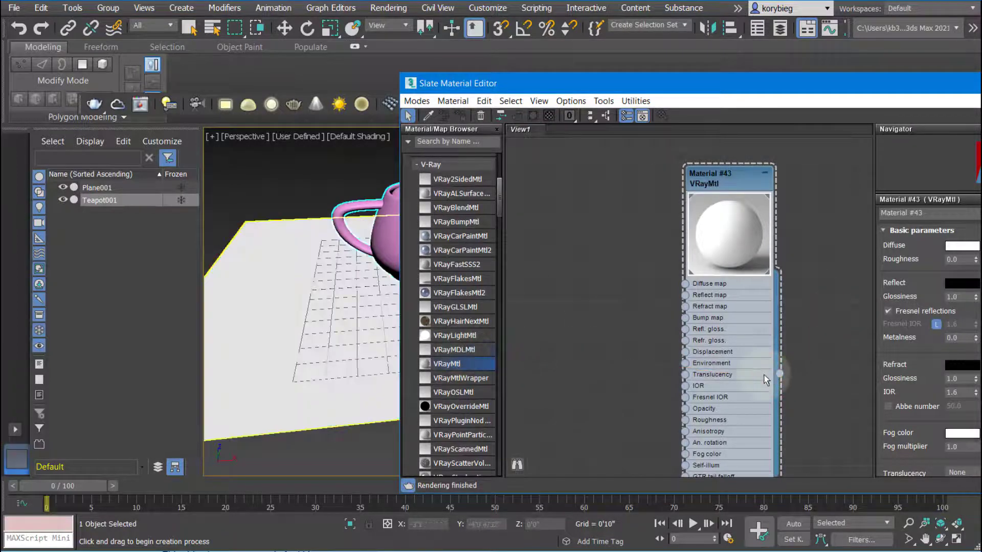
{"action": "left_click_drag", "start_coordinate": [778, 374], "coordinate": [388, 247]}
{"action": "left_click_drag", "start_coordinate": [677, 83], "coordinate": [646, 110]}
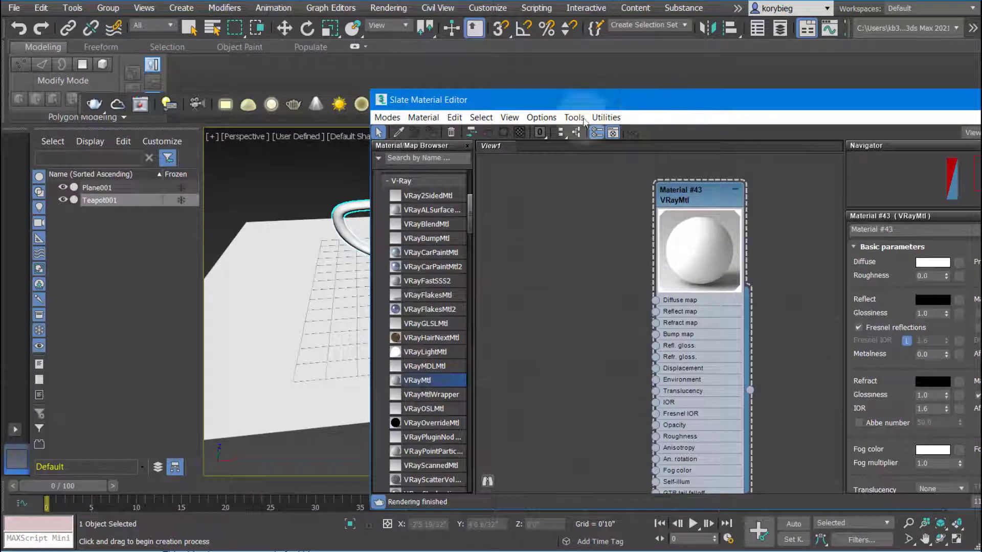
{"action": "left_click_drag", "start_coordinate": [740, 90], "coordinate": [517, 56]}
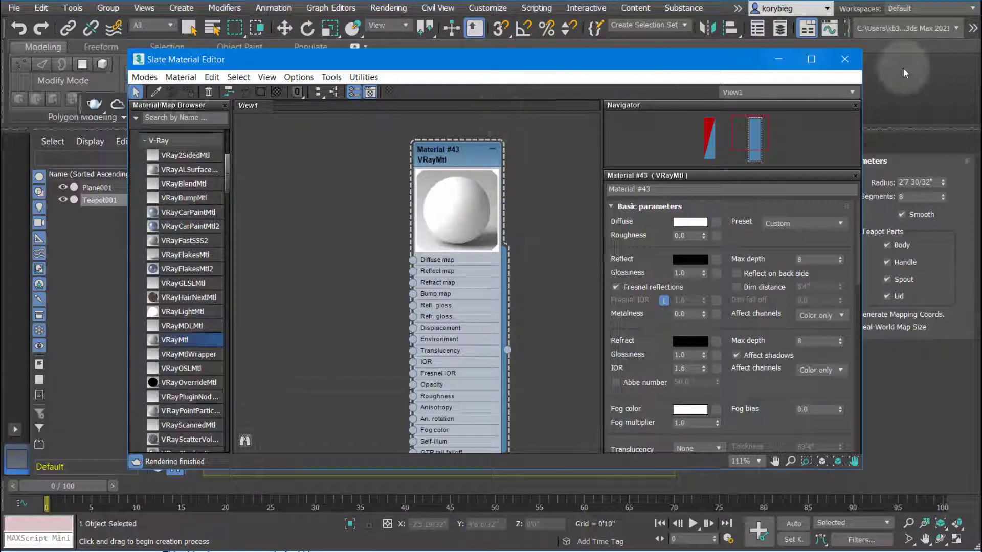
{"action": "left_click", "coordinate": [844, 60]}
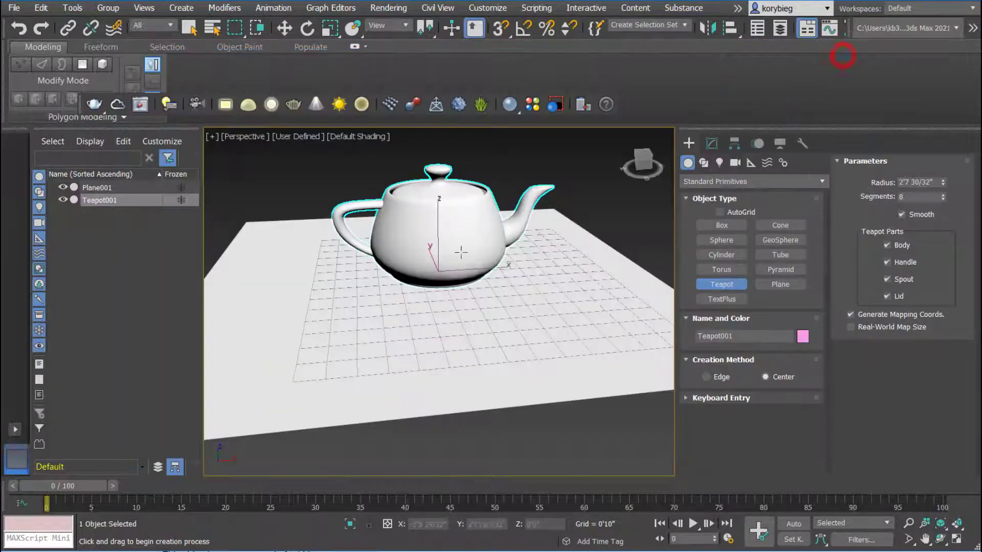
Step: Create a rectangular VRayLight on the ground beside the teapot's spout
{"action": "middle_click_drag", "start_coordinate": [446, 297], "coordinate": [467, 291], "text": "alt"}
{"action": "left_click", "coordinate": [719, 162]}
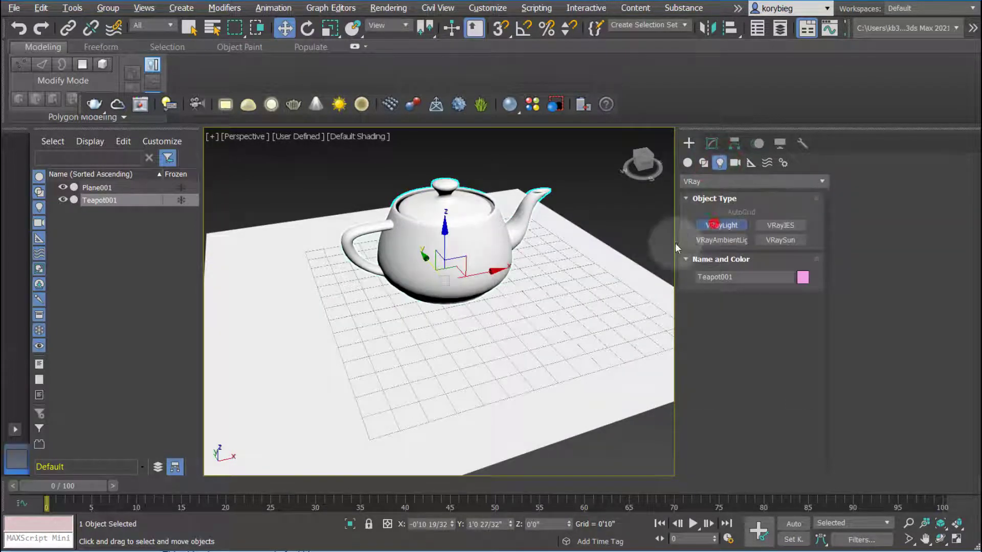
{"action": "left_click", "coordinate": [722, 225]}
{"action": "left_click_drag", "start_coordinate": [592, 248], "coordinate": [573, 367]}
Step: Raise the VRayLight above the teapot to a height of about 7'9"
{"action": "left_click", "coordinate": [284, 28]}
{"action": "left_click_drag", "start_coordinate": [591, 260], "coordinate": [591, 65]}
{"action": "scroll", "coordinate": [517, 392], "scroll_direction": "down", "scroll_amount": 4}
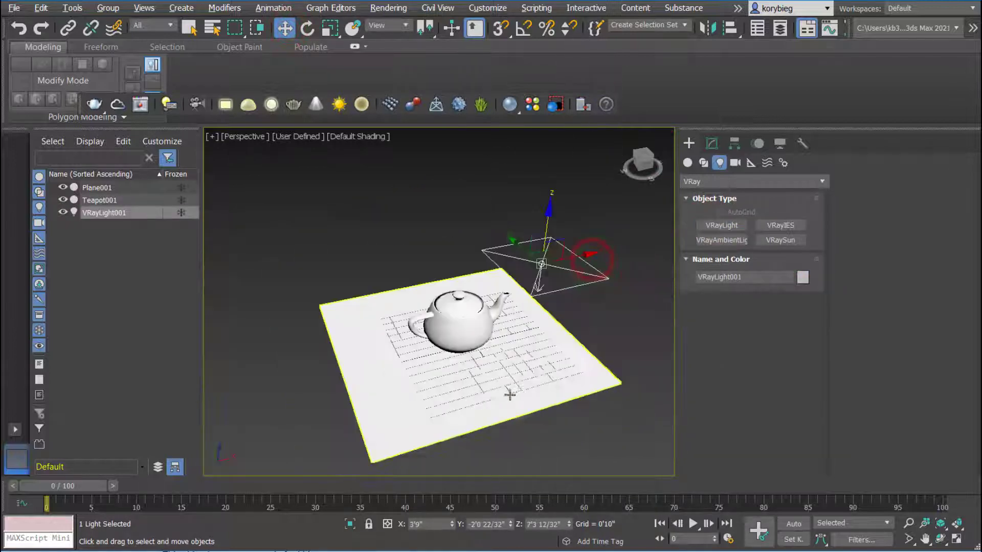
{"action": "middle_click_drag", "start_coordinate": [517, 392], "coordinate": [562, 378], "text": "alt"}
{"action": "left_click_drag", "start_coordinate": [542, 229], "coordinate": [542, 223]}
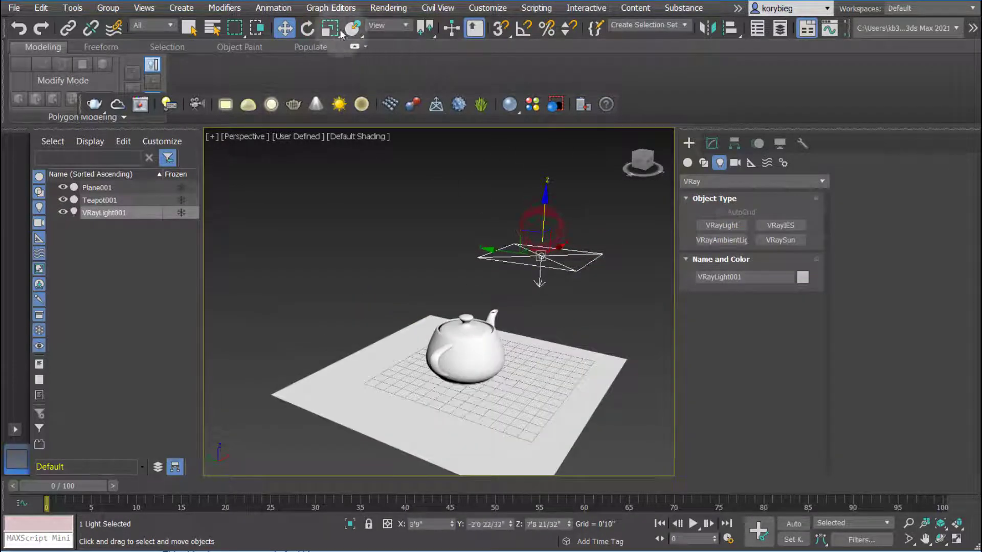
Step: Rotate the VRayLight to about 41° in Y and -40° in Z so it aims down at the teapot, and deselect it
{"action": "left_click", "coordinate": [307, 27]}
{"action": "left_click_drag", "start_coordinate": [552, 267], "coordinate": [518, 271]}
{"action": "middle_click_drag", "start_coordinate": [563, 291], "coordinate": [455, 348], "text": "alt"}
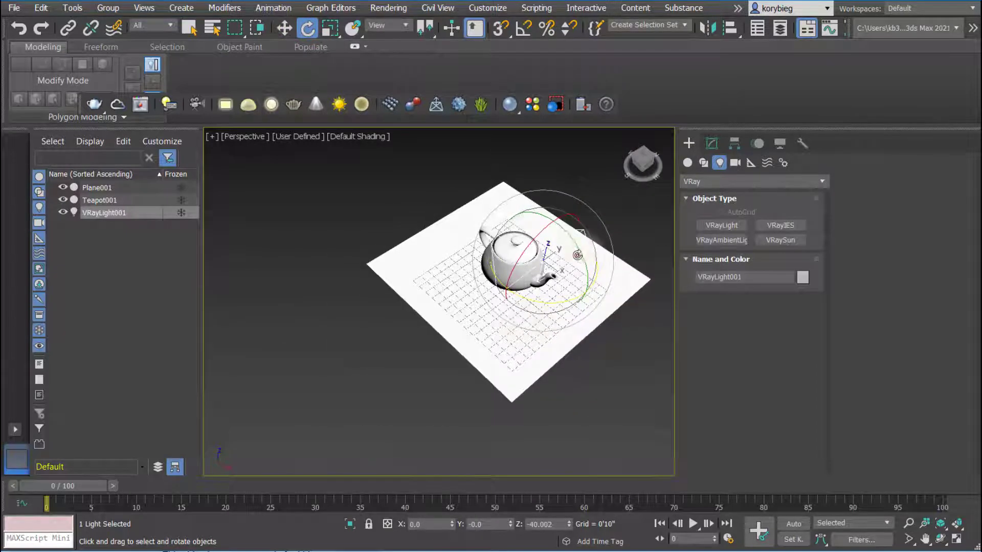
{"action": "middle_click_drag", "start_coordinate": [577, 255], "coordinate": [600, 227], "text": "alt"}
{"action": "left_click_drag", "start_coordinate": [583, 216], "coordinate": [586, 224]}
{"action": "middle_click_drag", "start_coordinate": [532, 316], "coordinate": [565, 306], "text": "alt"}
{"action": "left_click_drag", "start_coordinate": [557, 254], "coordinate": [548, 262]}
{"action": "middle_click_drag", "start_coordinate": [556, 289], "coordinate": [480, 358], "text": "alt"}
{"action": "middle_click_drag", "start_coordinate": [489, 314], "coordinate": [507, 210], "text": "alt"}
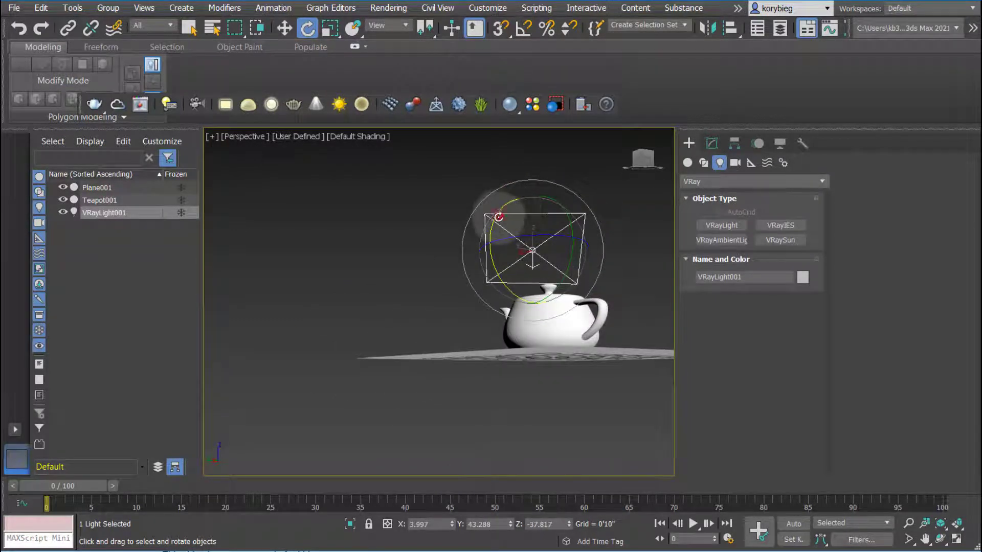
{"action": "left_click_drag", "start_coordinate": [498, 216], "coordinate": [503, 234]}
{"action": "middle_click_drag", "start_coordinate": [503, 234], "coordinate": [517, 280], "text": "alt"}
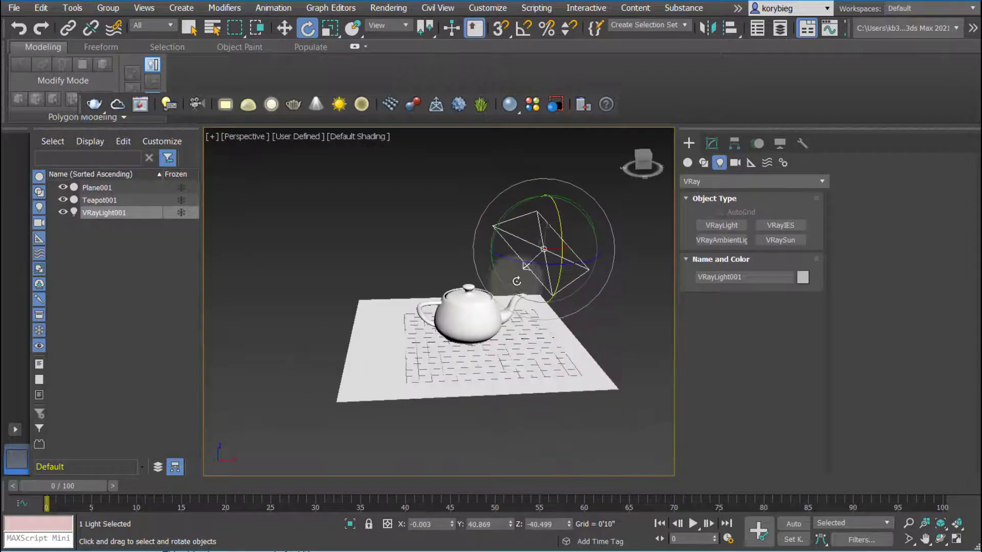
{"action": "left_click", "coordinate": [625, 329]}
Step: Create a VRayPhysicalCamera in front of the plane with its target on the teapot
{"action": "left_click", "coordinate": [737, 164]}
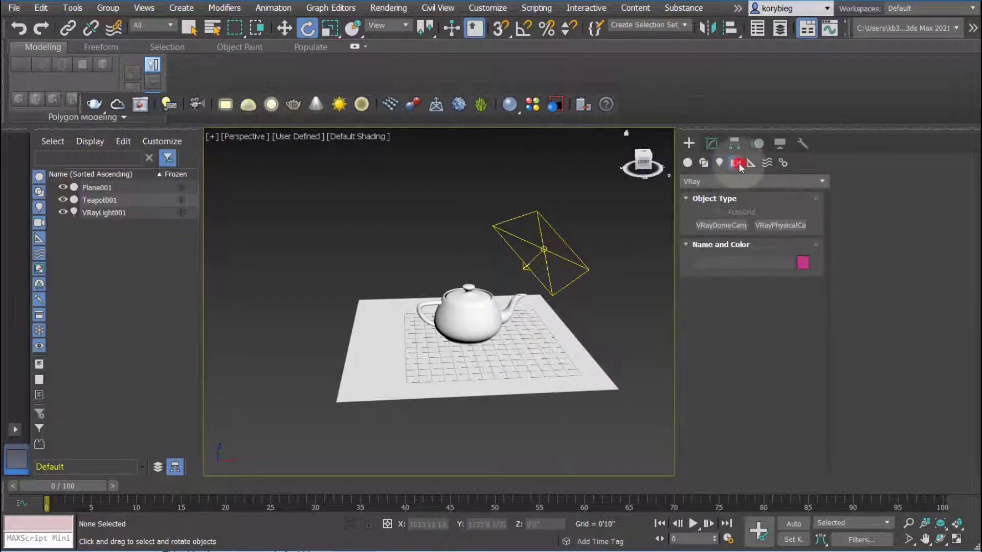
{"action": "left_click", "coordinate": [715, 182]}
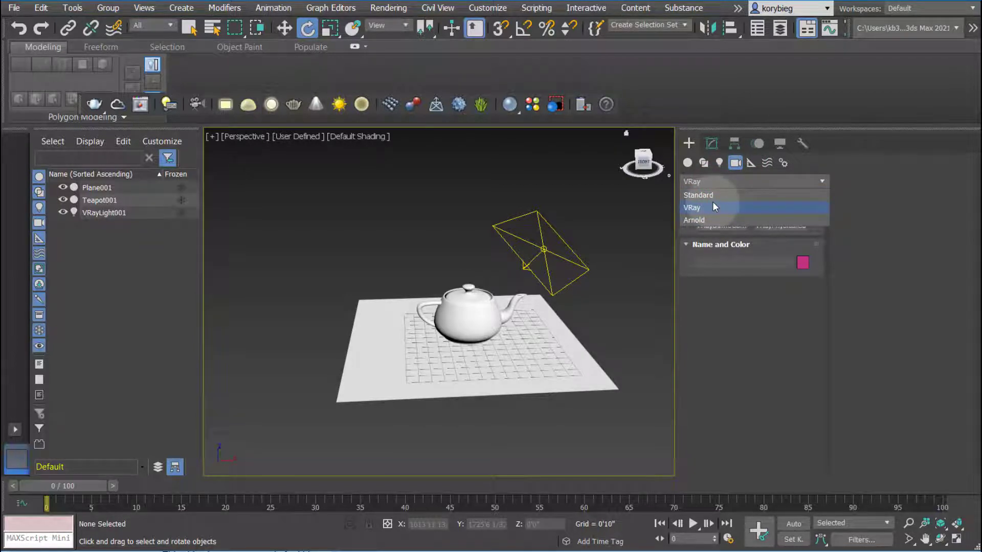
{"action": "left_click", "coordinate": [716, 208]}
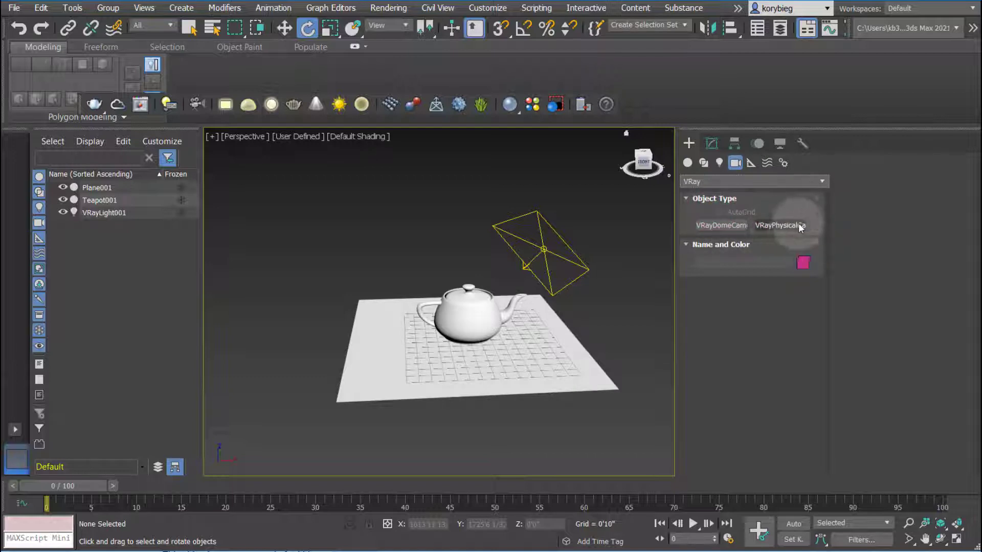
{"action": "left_click", "coordinate": [765, 224]}
{"action": "left_click", "coordinate": [773, 225]}
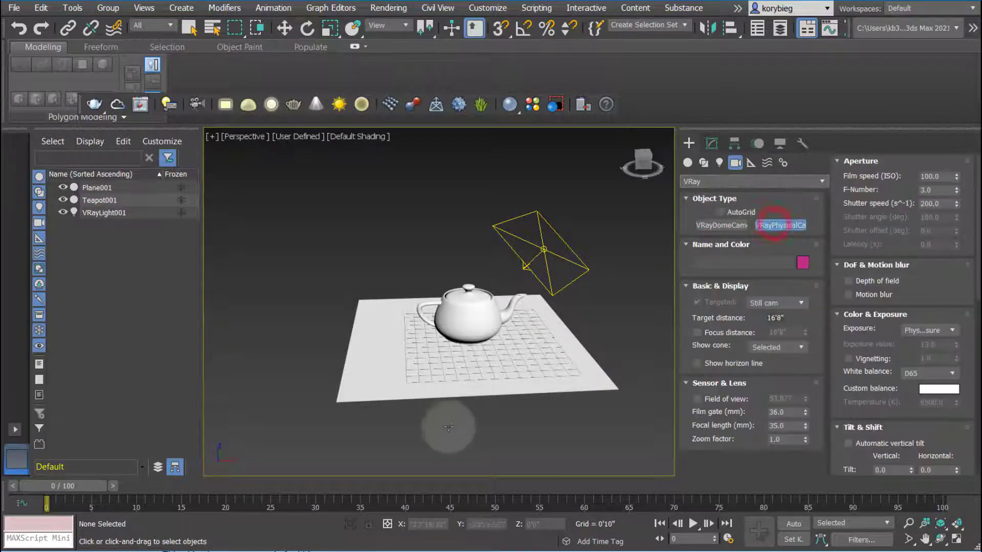
{"action": "left_click_drag", "start_coordinate": [596, 433], "coordinate": [473, 326]}
Step: Show all four viewports and change the Orthographic viewport to the Front view
{"action": "left_click", "coordinate": [285, 28]}
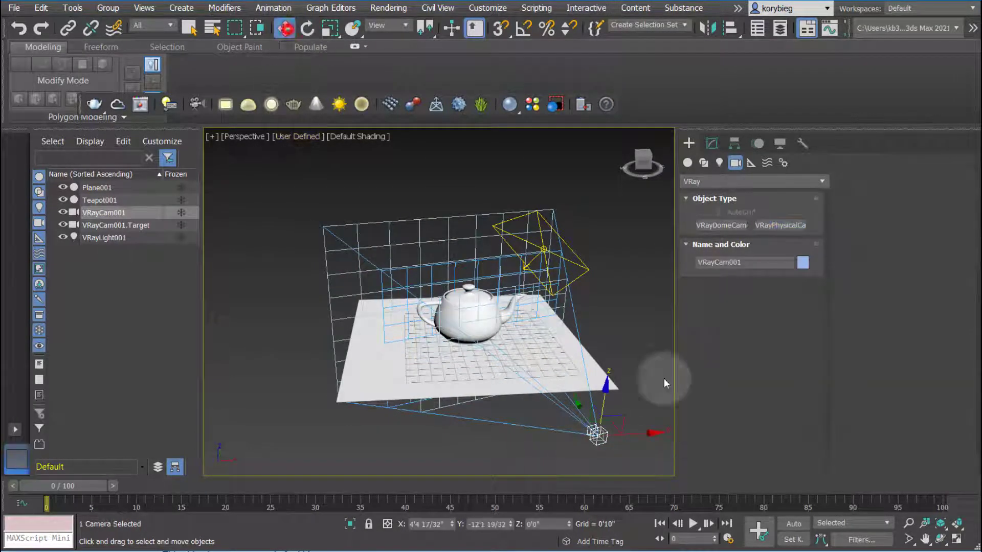
{"action": "left_click", "coordinate": [955, 538]}
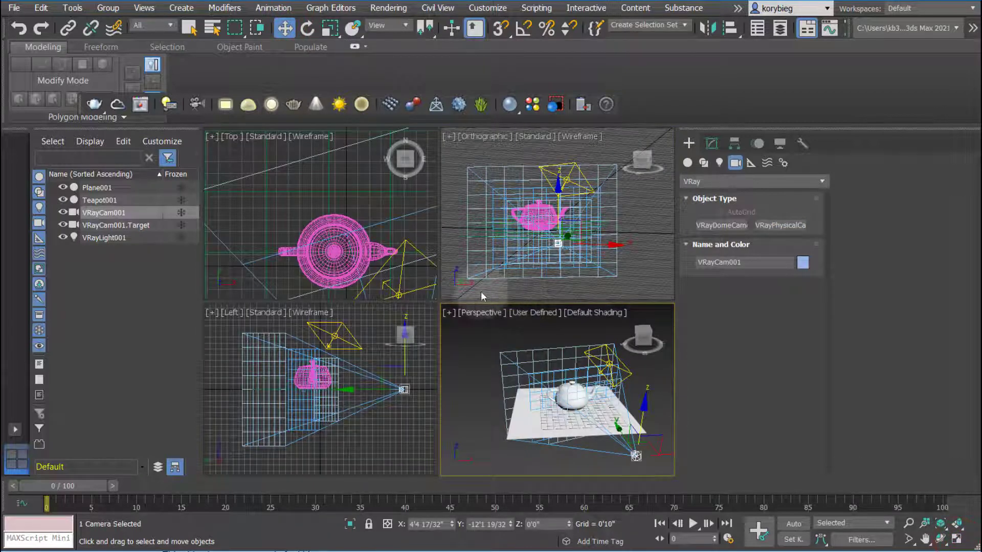
{"action": "middle_click_drag", "start_coordinate": [373, 256], "coordinate": [347, 256]}
{"action": "middle_click_drag", "start_coordinate": [531, 237], "coordinate": [533, 232]}
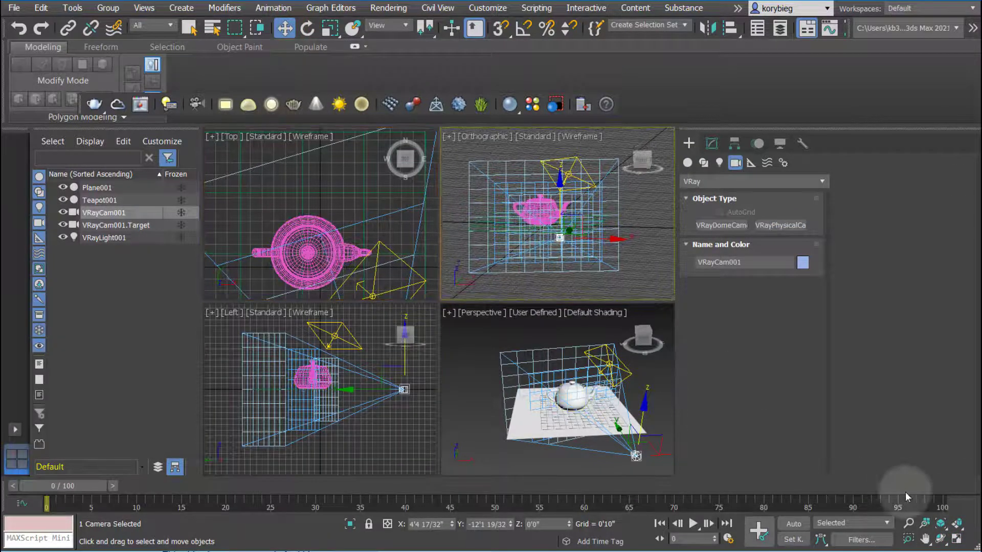
{"action": "left_click", "coordinate": [477, 134]}
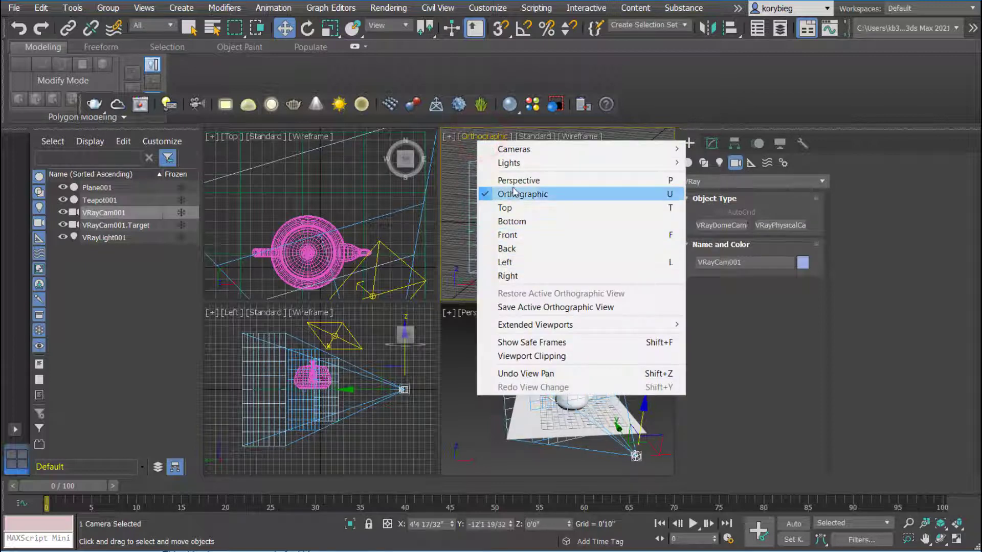
{"action": "left_click", "coordinate": [512, 237]}
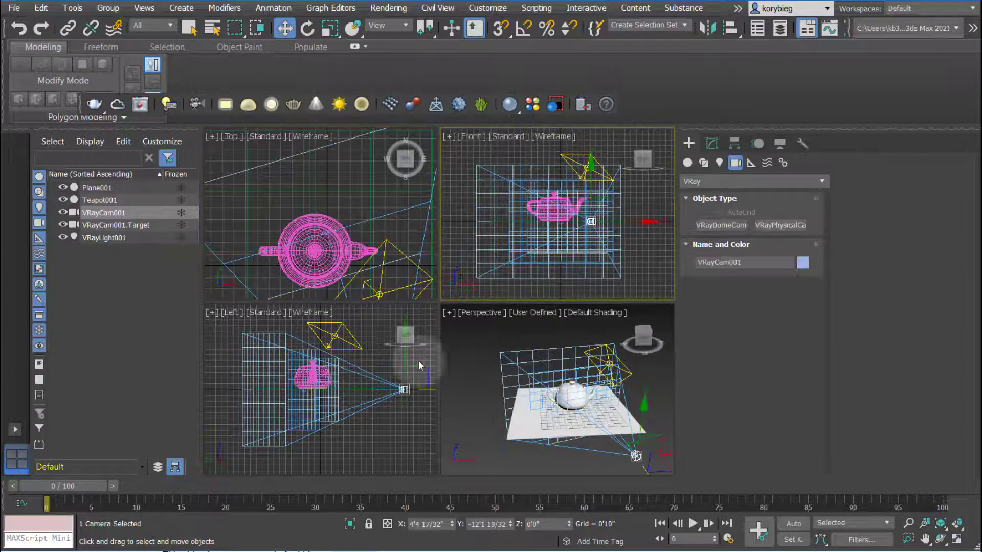
Step: Raise the camera to a height of about 4'4" in the Left view and deselect it
{"action": "middle_click_drag", "start_coordinate": [403, 379], "coordinate": [381, 386]}
{"action": "left_click_drag", "start_coordinate": [385, 360], "coordinate": [385, 329]}
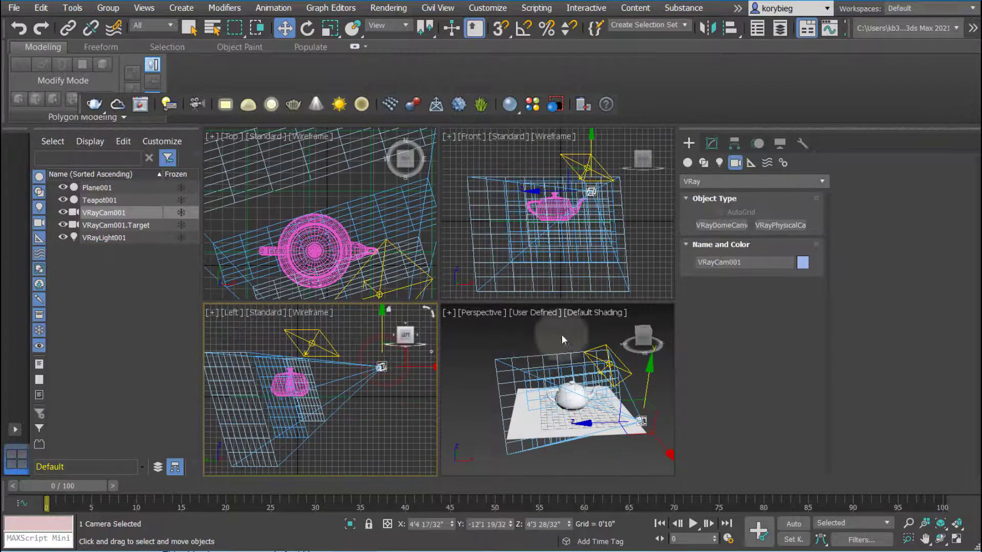
{"action": "left_click", "coordinate": [480, 312]}
{"action": "mouse_move", "coordinate": [513, 70]}
{"action": "left_click", "coordinate": [464, 373]}
Step: Switch the Perspective viewport to the VRayCam001 view and show its safe frames
{"action": "left_click", "coordinate": [479, 311]}
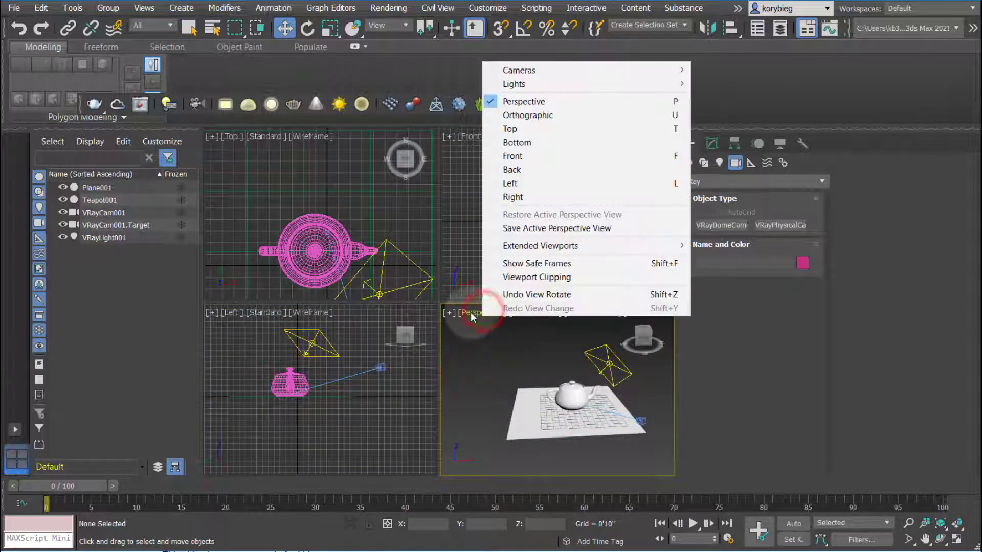
{"action": "mouse_move", "coordinate": [526, 70]}
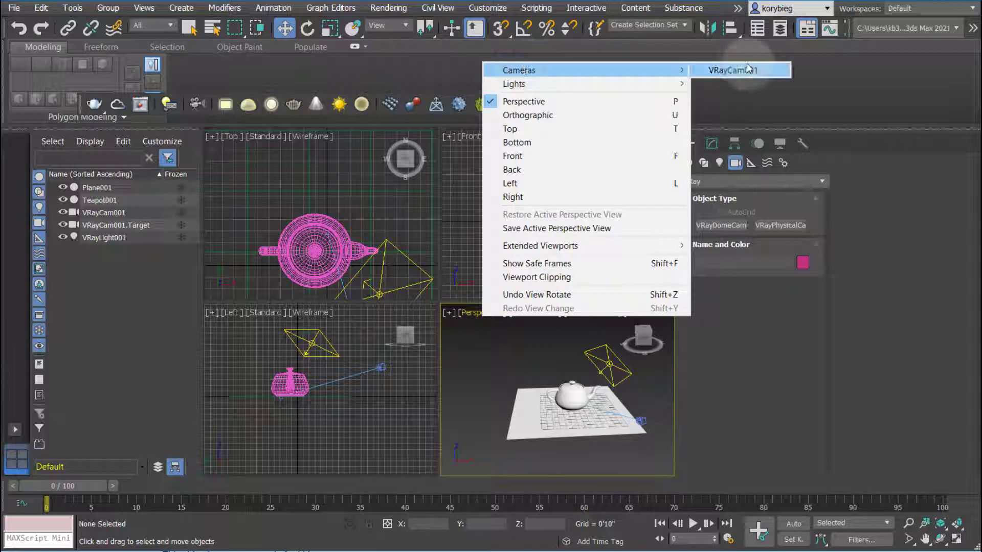
{"action": "left_click", "coordinate": [737, 70]}
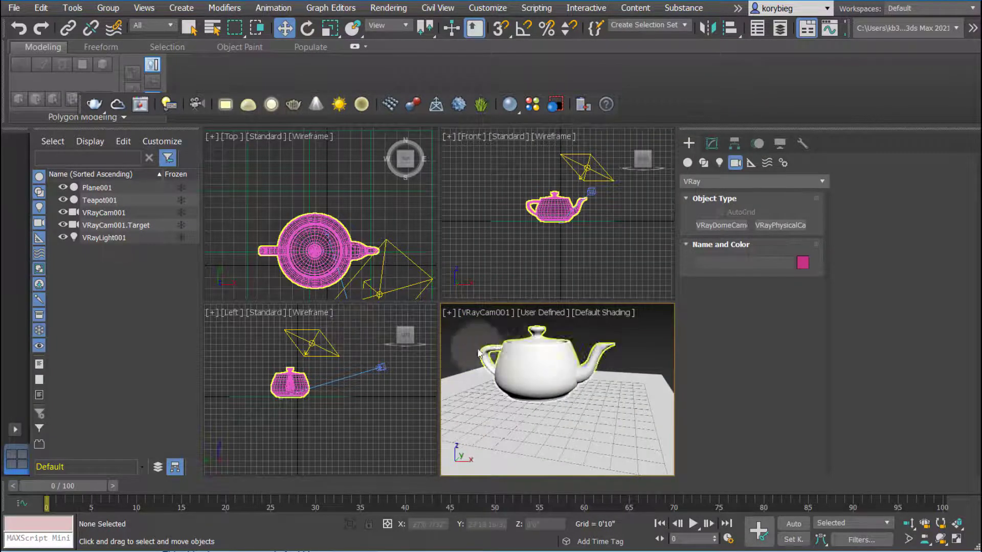
{"action": "left_click", "coordinate": [448, 313]}
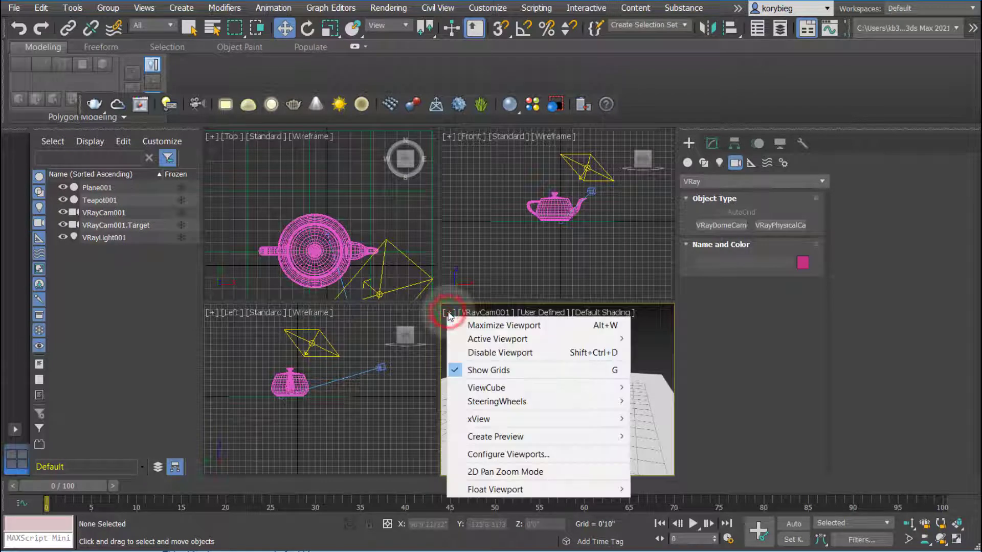
{"action": "left_click", "coordinate": [471, 313]}
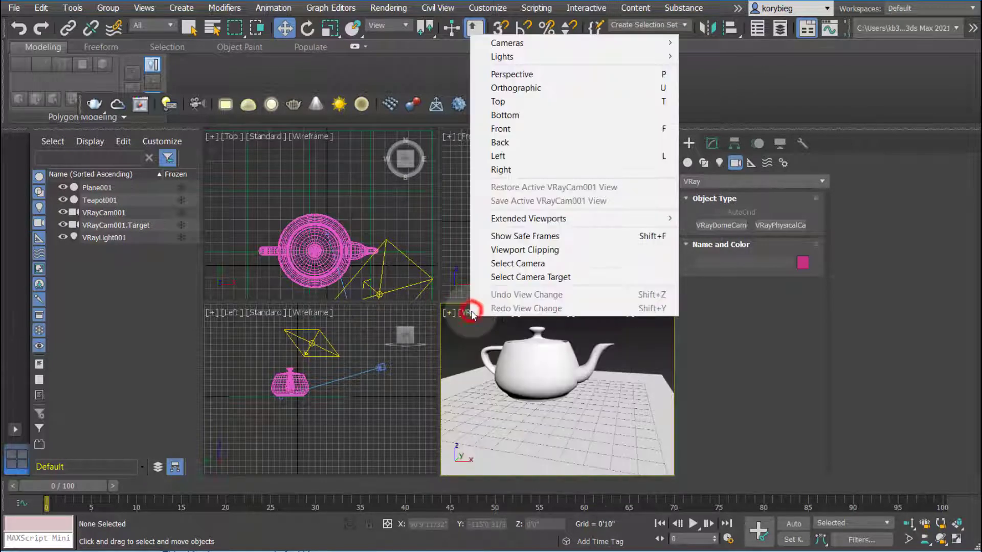
{"action": "left_click", "coordinate": [523, 236]}
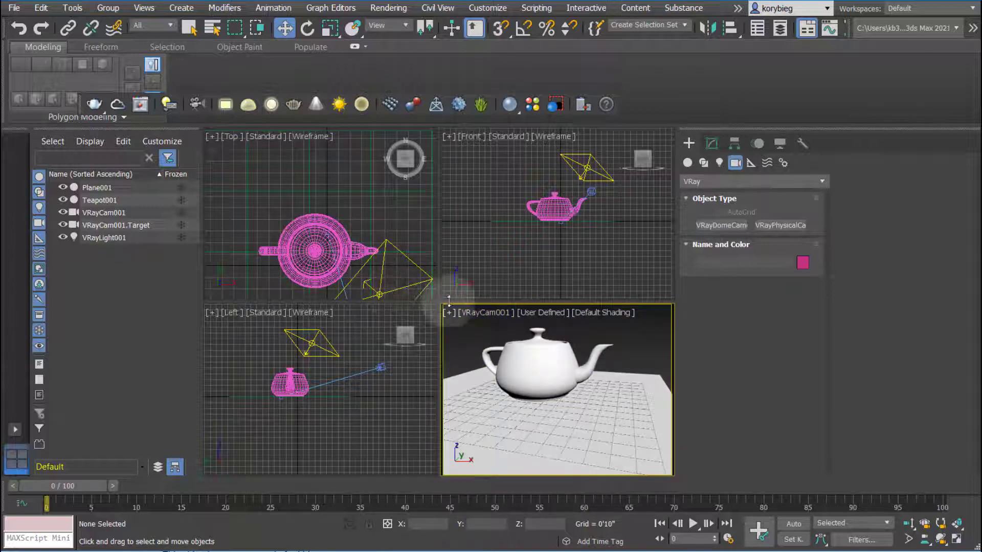
Step: Enlarge the lower row of viewports and move the camera in the Left view to a height of about 5'10"
{"action": "left_click_drag", "start_coordinate": [449, 301], "coordinate": [444, 239]}
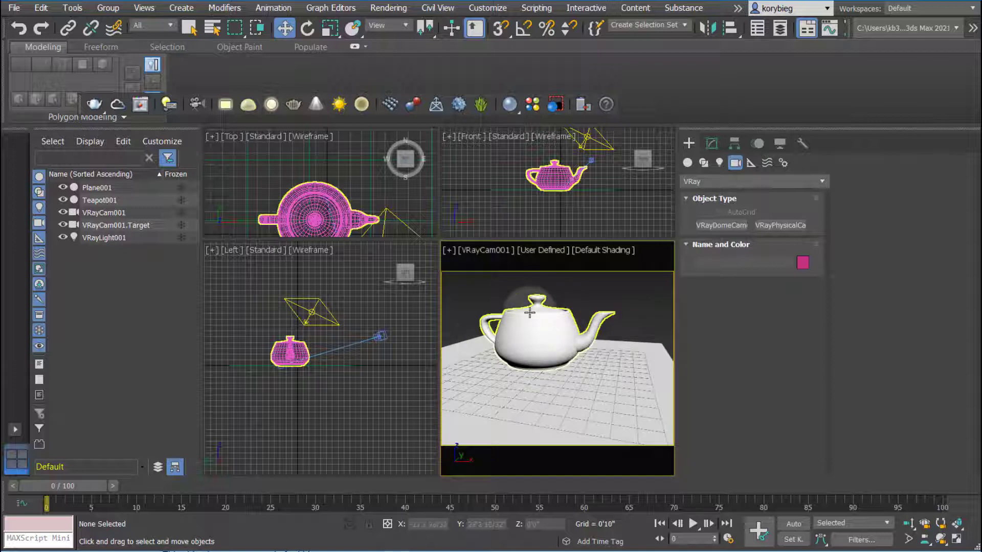
{"action": "left_click", "coordinate": [465, 290]}
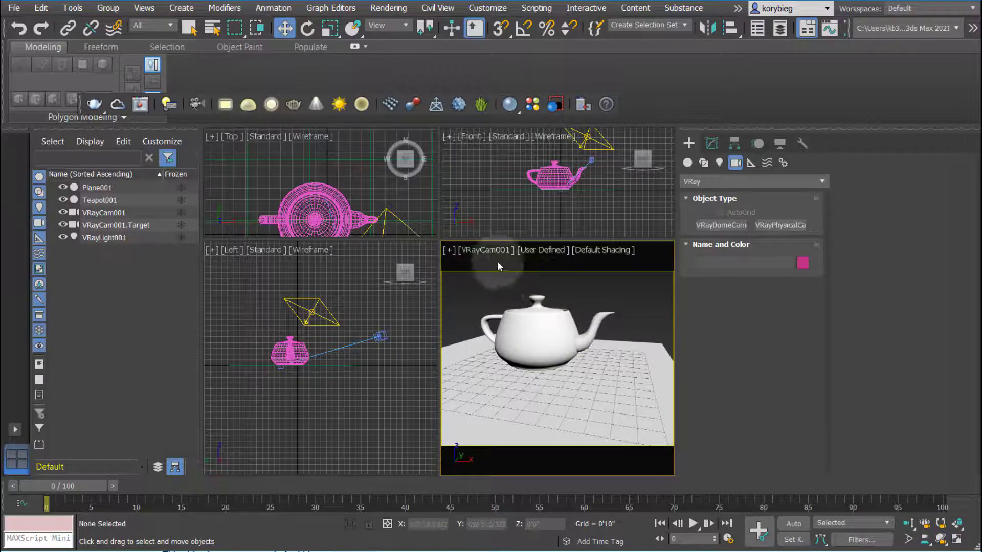
{"action": "mouse_move", "coordinate": [548, 343]}
{"action": "middle_mouse_down"}
{"action": "mouse_move", "coordinate": [552, 359]}
{"action": "mouse_move", "coordinate": [566, 358]}
{"action": "mouse_move", "coordinate": [547, 342]}
{"action": "middle_mouse_up"}
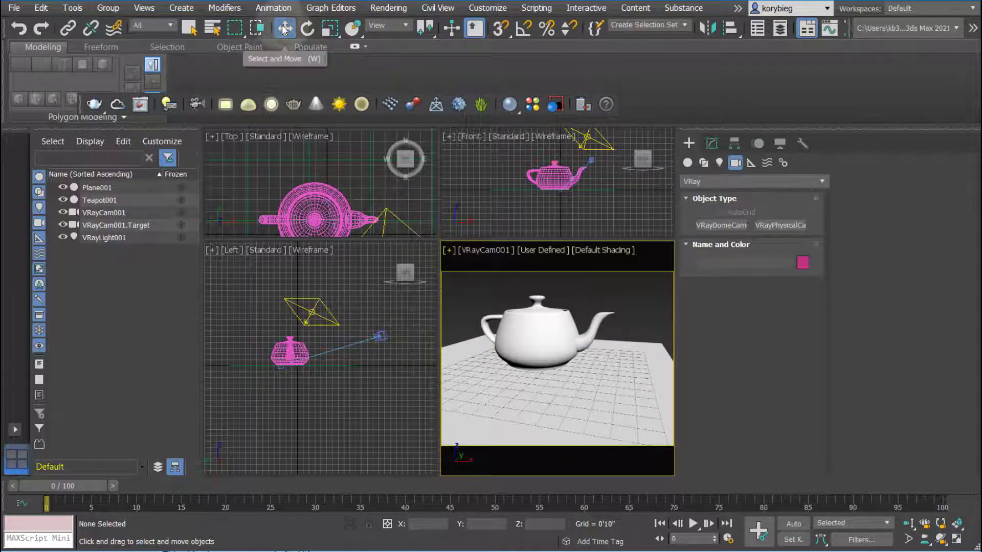
{"action": "left_click", "coordinate": [384, 333]}
{"action": "left_click_drag", "start_coordinate": [384, 333], "coordinate": [397, 350]}
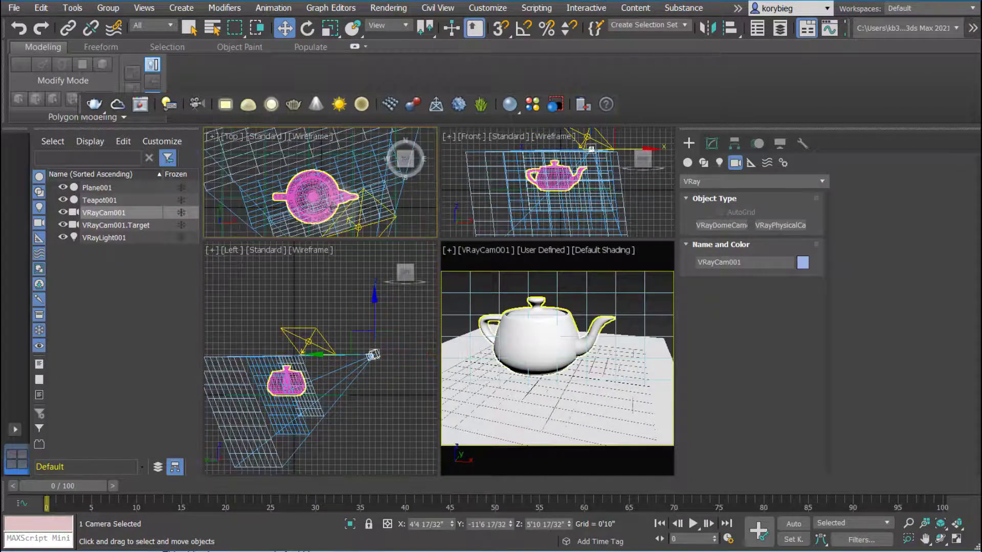
Step: Reposition the camera target on the teapot's body at about 1'6" high and lower the camera to about 5'
{"action": "left_click", "coordinate": [105, 225]}
{"action": "middle_click_drag", "start_coordinate": [327, 161], "coordinate": [320, 180]}
{"action": "left_click_drag", "start_coordinate": [317, 173], "coordinate": [318, 187]}
{"action": "left_click_drag", "start_coordinate": [354, 215], "coordinate": [343, 215]}
{"action": "left_click", "coordinate": [287, 360]}
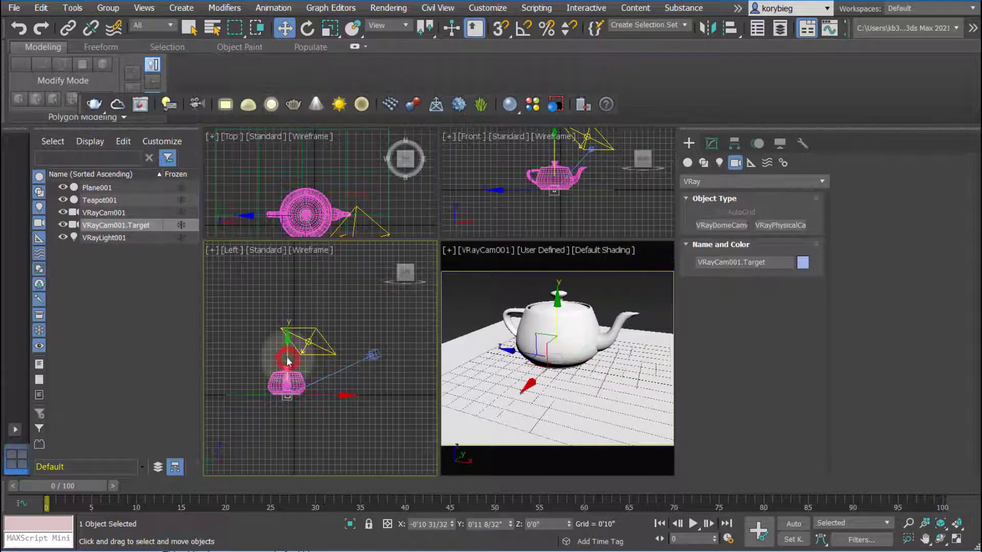
{"action": "left_click_drag", "start_coordinate": [287, 357], "coordinate": [288, 347]}
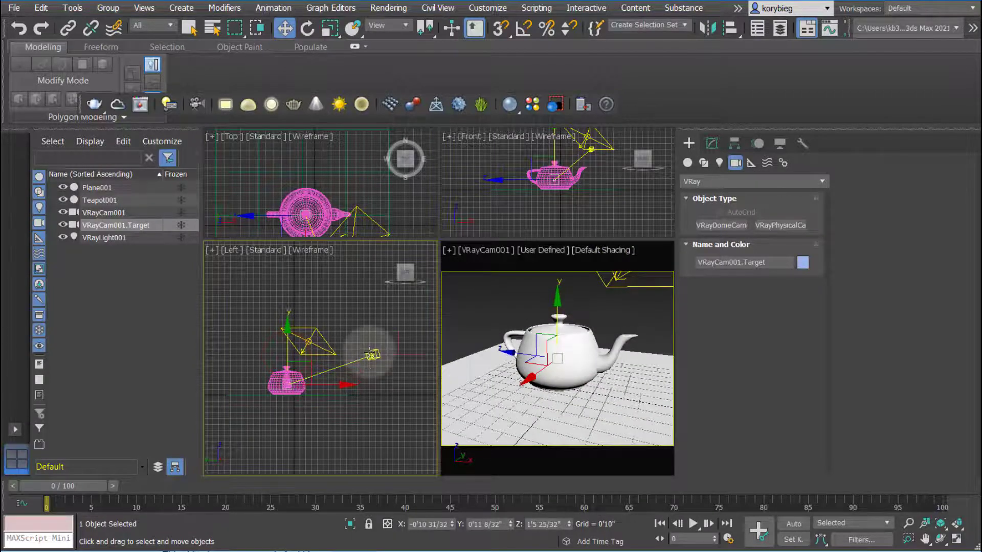
{"action": "left_click", "coordinate": [370, 353]}
{"action": "left_click_drag", "start_coordinate": [374, 307], "coordinate": [377, 313]}
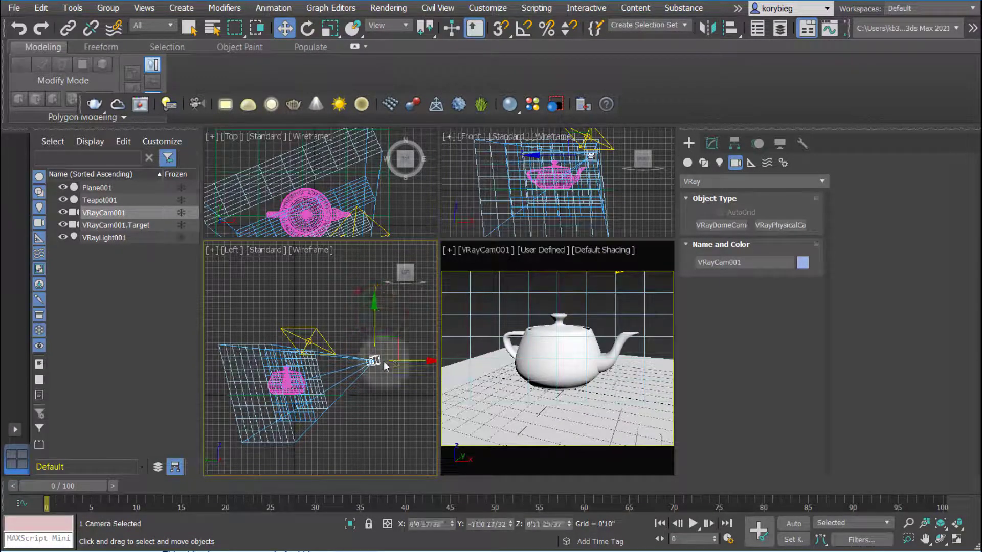
Step: Set the camera's focal length to 22 mm and move it closer to the teapot at a height of about 4'4"
{"action": "left_click", "coordinate": [711, 143]}
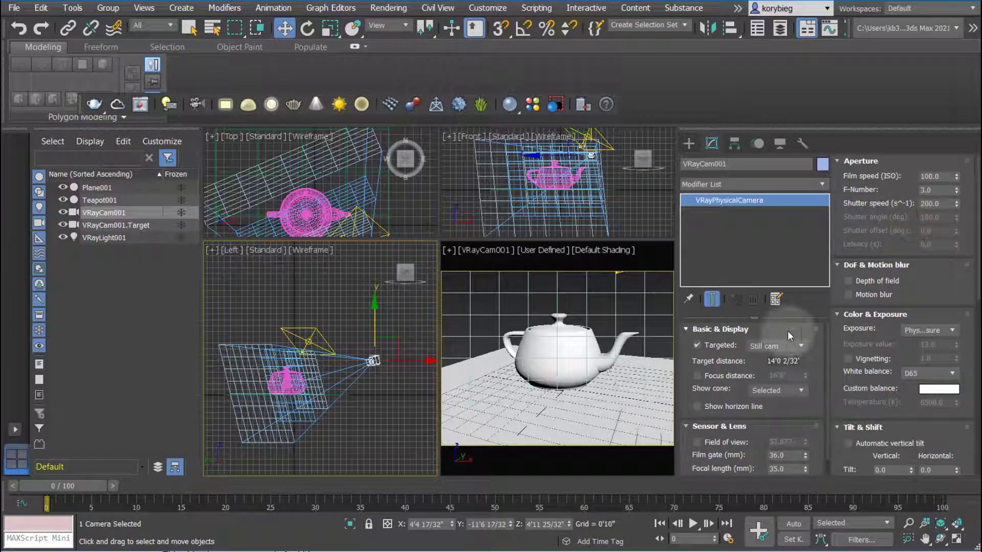
{"action": "left_click_drag", "start_coordinate": [788, 330], "coordinate": [781, 307]}
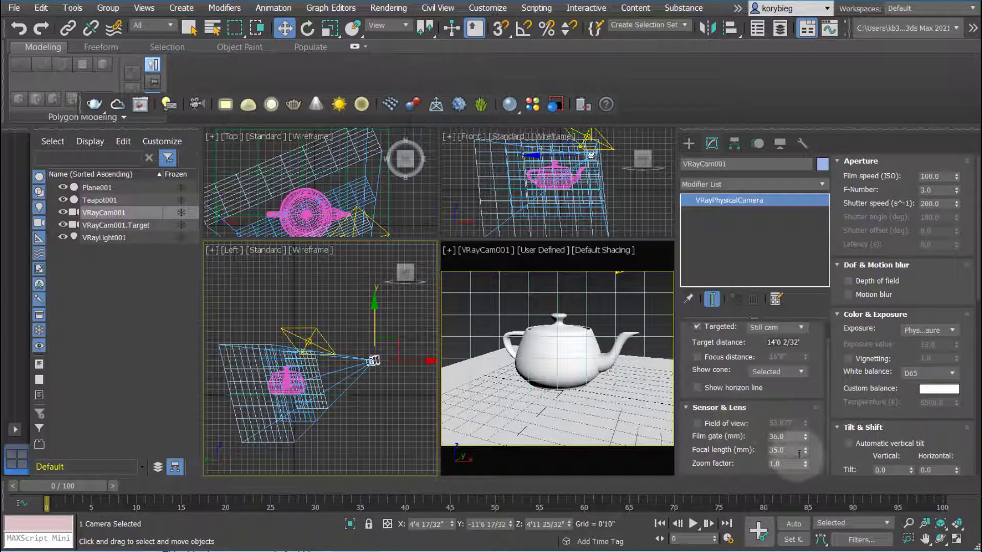
{"action": "left_click", "coordinate": [756, 438]}
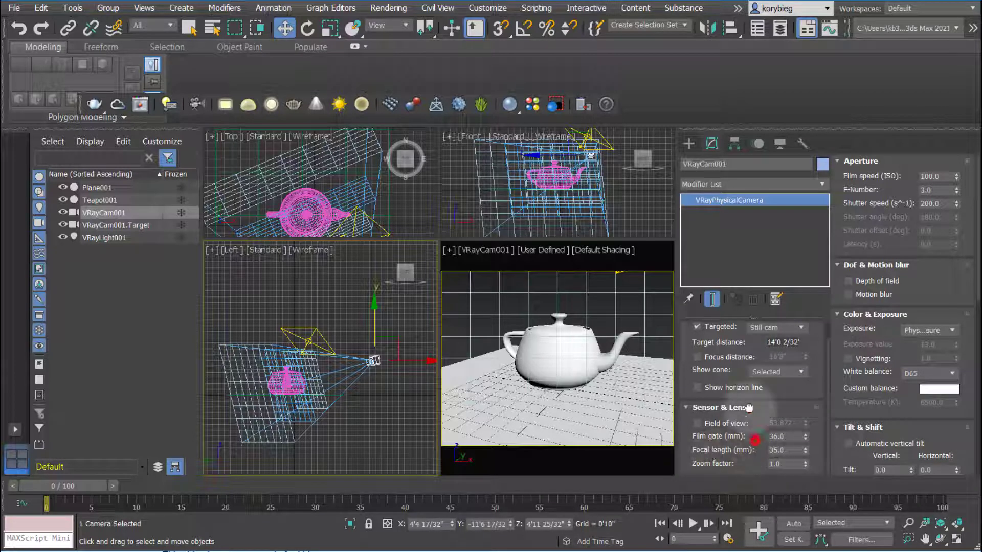
{"action": "double_click", "coordinate": [777, 450]}
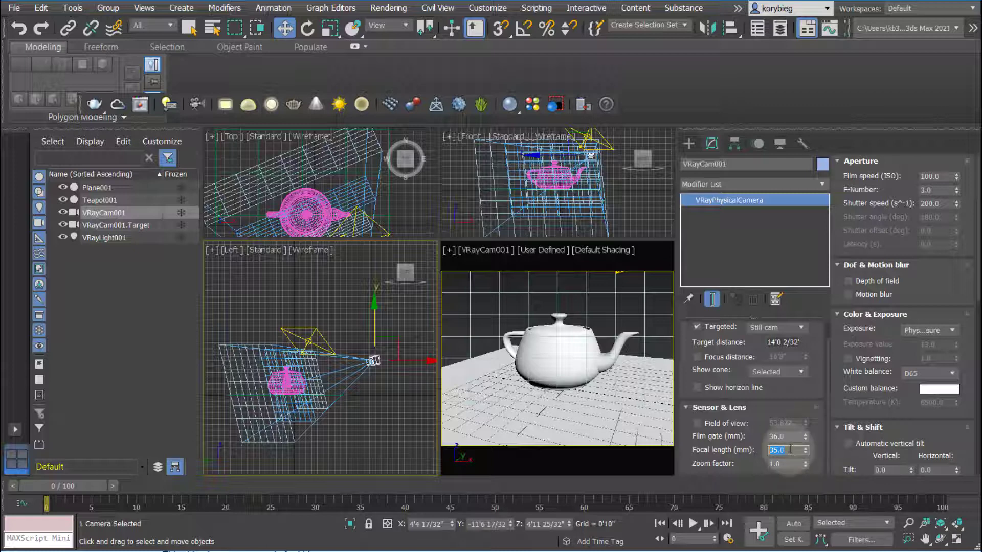
{"action": "type", "text": "22"}
{"action": "key", "text": "Return"}
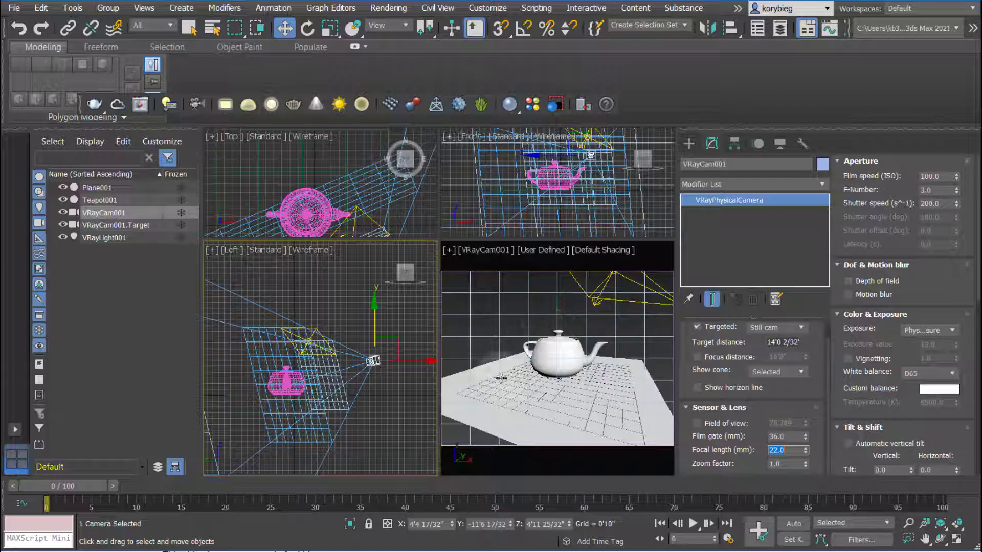
{"action": "left_click_drag", "start_coordinate": [411, 361], "coordinate": [384, 361]}
{"action": "left_click_drag", "start_coordinate": [348, 317], "coordinate": [348, 321]}
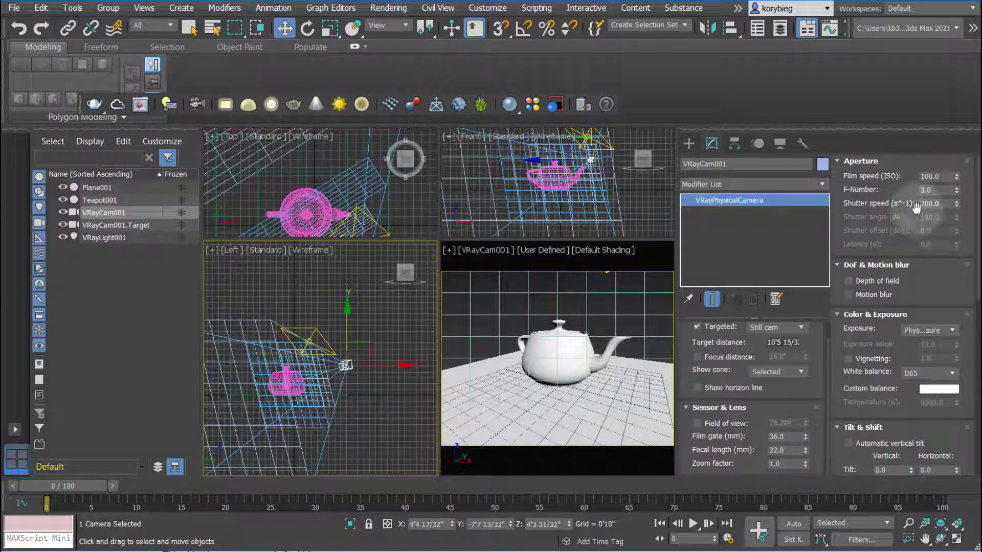
Step: Set the camera's F-Number to 8
{"action": "double_click", "coordinate": [939, 190]}
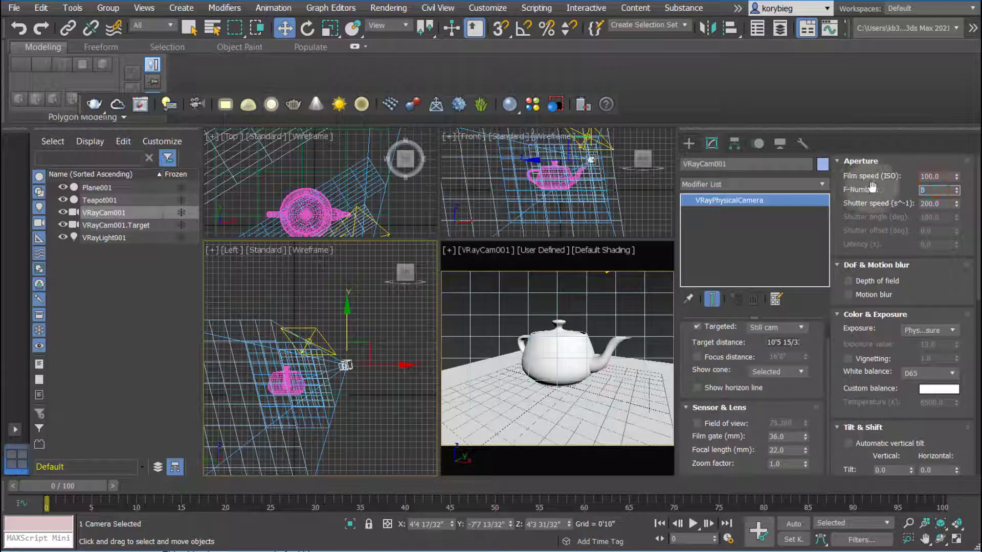
{"action": "type", "text": "8"}
{"action": "key", "text": "Return"}
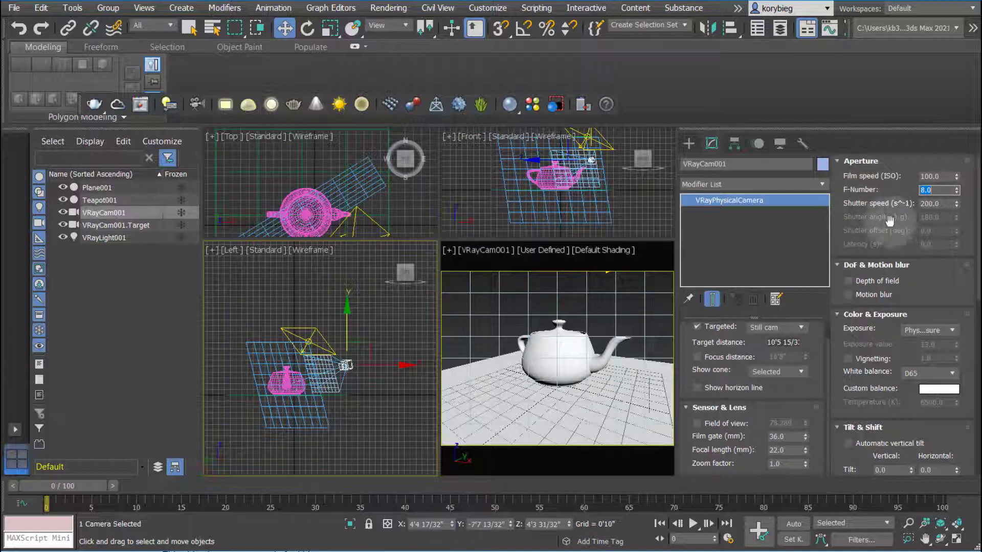
Step: Render the VRayCam001 view to check its exposure and close the frame buffer
{"action": "left_click", "coordinate": [539, 307]}
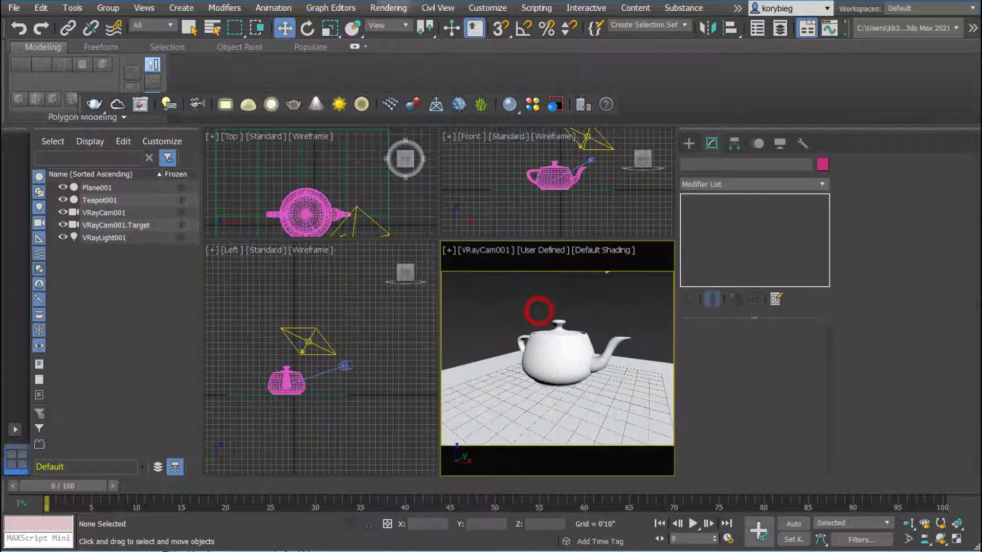
{"action": "left_click", "coordinate": [390, 9]}
{"action": "left_click", "coordinate": [666, 299]}
{"action": "left_click", "coordinate": [609, 194]}
{"action": "left_click", "coordinate": [352, 198]}
{"action": "left_click", "coordinate": [359, 257]}
{"action": "left_click", "coordinate": [541, 293]}
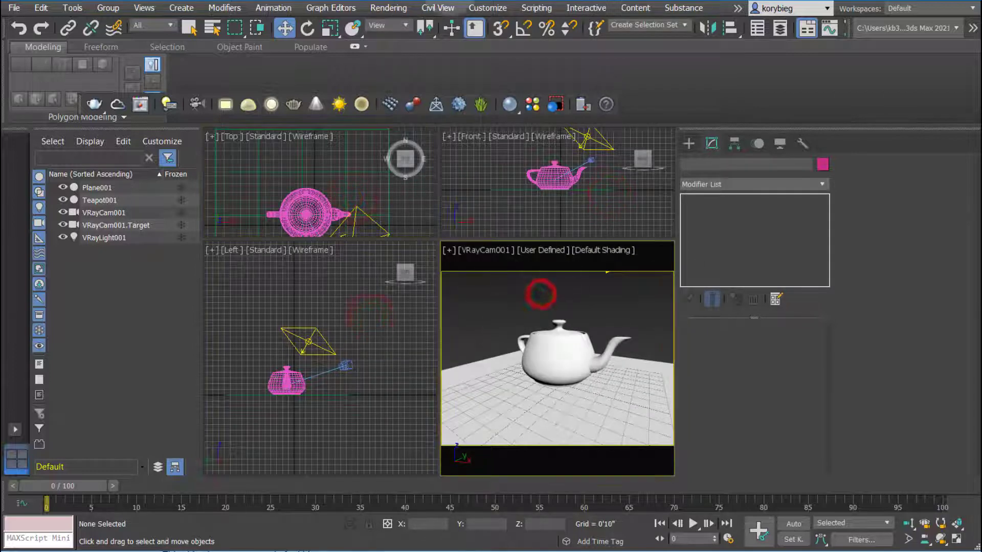
{"action": "left_click", "coordinate": [388, 9]}
{"action": "left_click", "coordinate": [394, 27]}
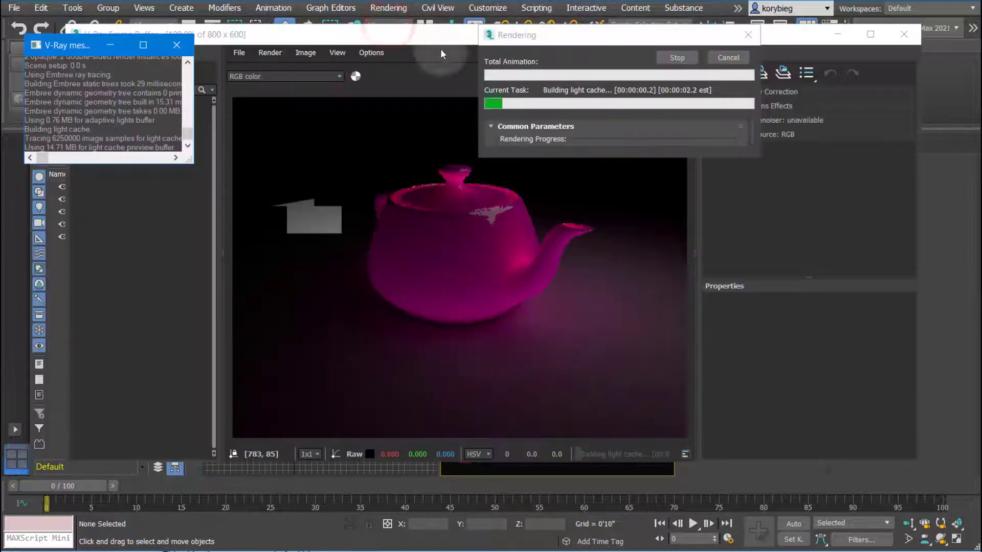
{"action": "left_click_drag", "start_coordinate": [413, 36], "coordinate": [403, 39]}
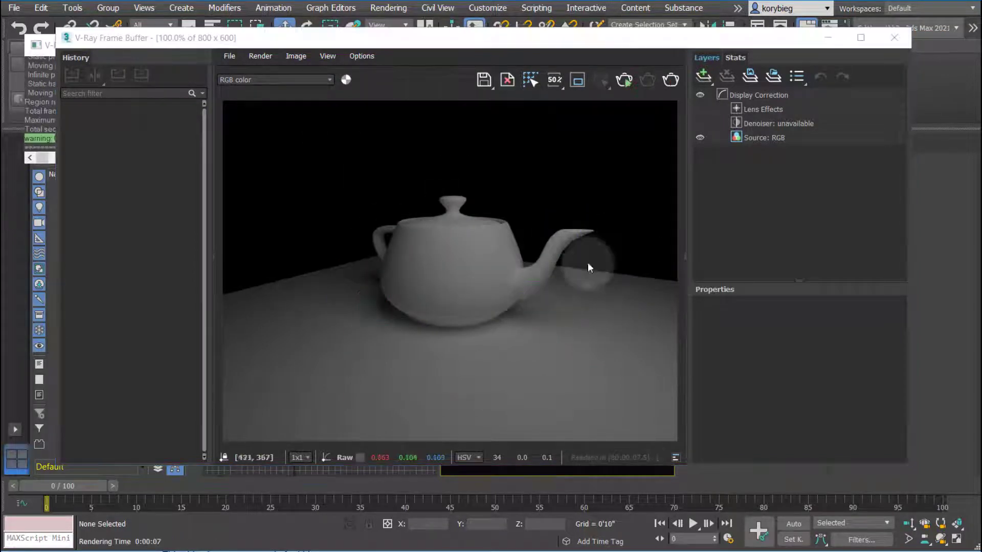
{"action": "left_click", "coordinate": [894, 38]}
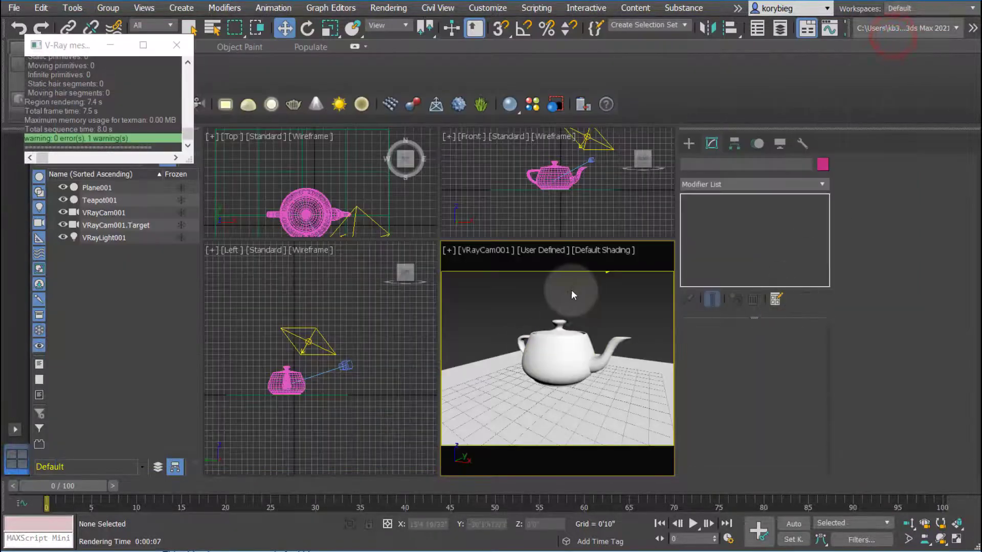
Step: Select the camera again and set its F-Number to 20
{"action": "left_click", "coordinate": [350, 367]}
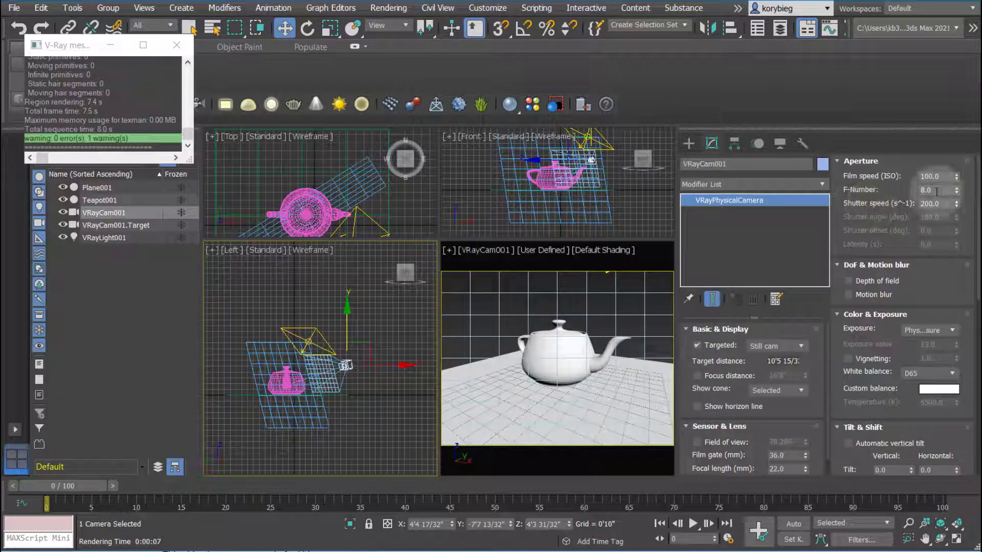
{"action": "double_click", "coordinate": [936, 190]}
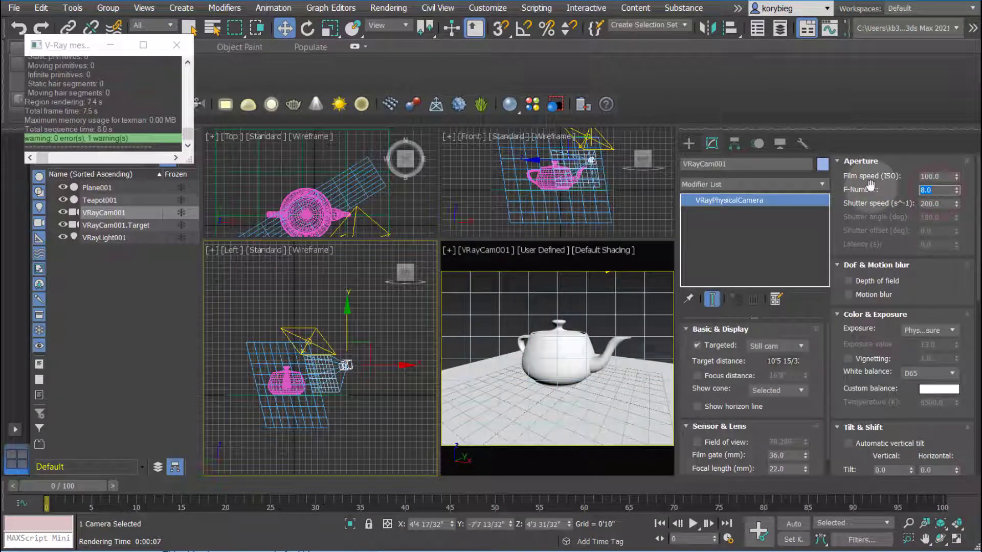
{"action": "type", "text": "20"}
{"action": "key", "text": "Return"}
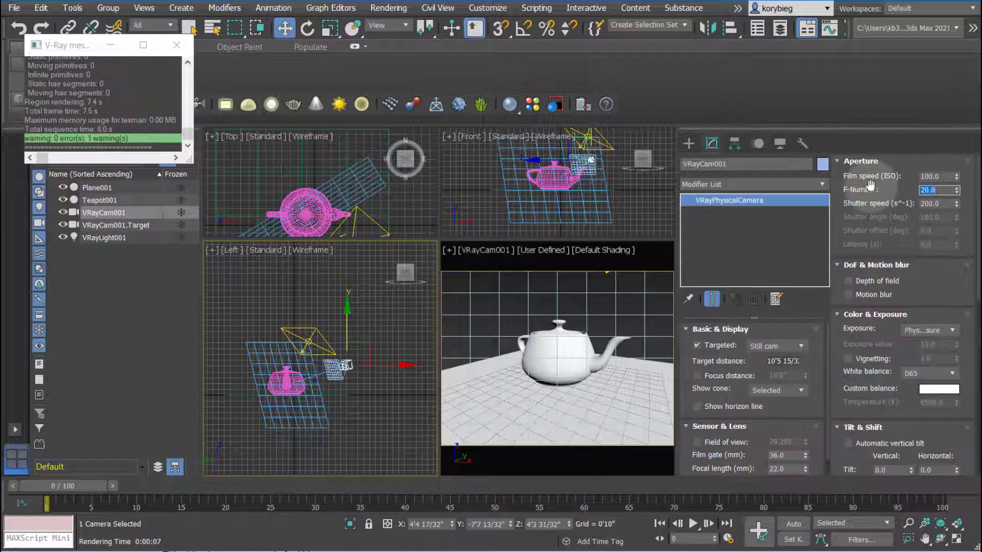
{"action": "left_click", "coordinate": [387, 8]}
{"action": "left_click", "coordinate": [409, 29]}
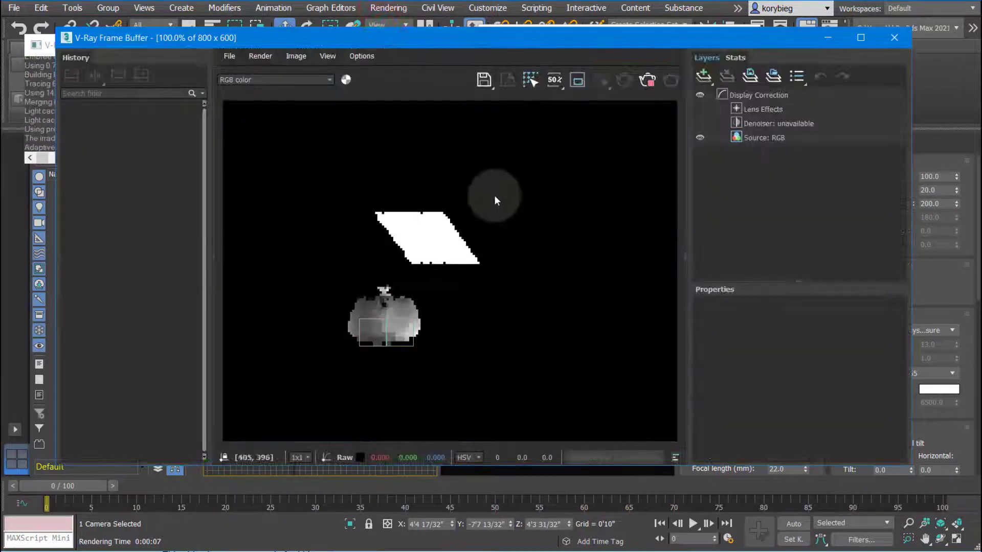
{"action": "left_click", "coordinate": [894, 38]}
{"action": "left_click", "coordinate": [718, 60]}
Step: Activate the VRayCam001 viewport, render it at F-Number 20 and close the frame buffer
{"action": "left_click", "coordinate": [592, 310]}
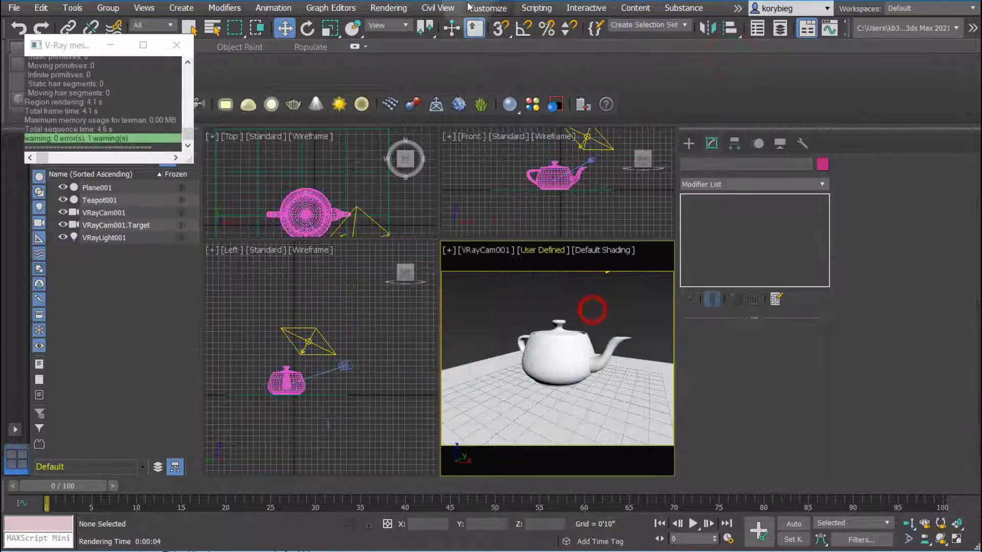
{"action": "left_click", "coordinate": [387, 8]}
{"action": "left_click", "coordinate": [397, 25]}
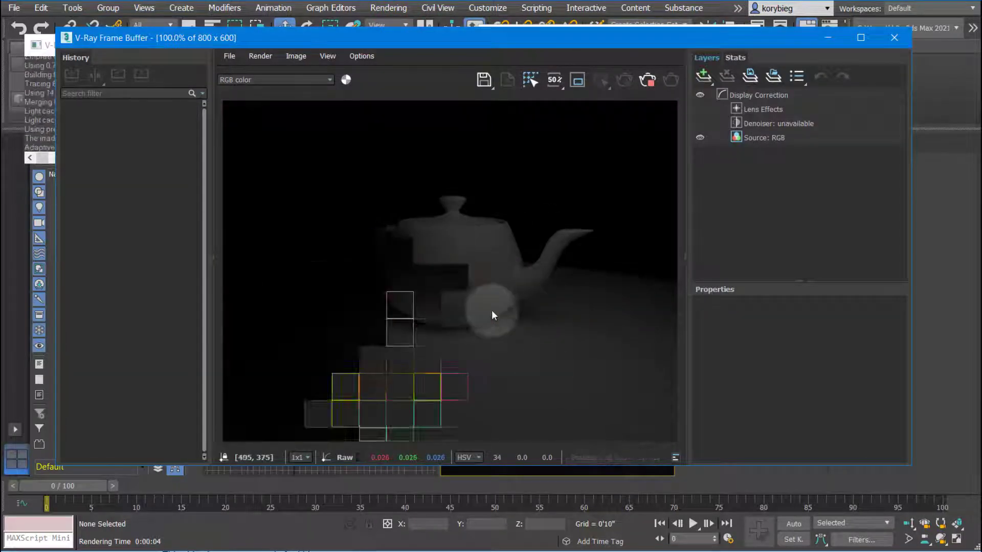
{"action": "left_click", "coordinate": [894, 37]}
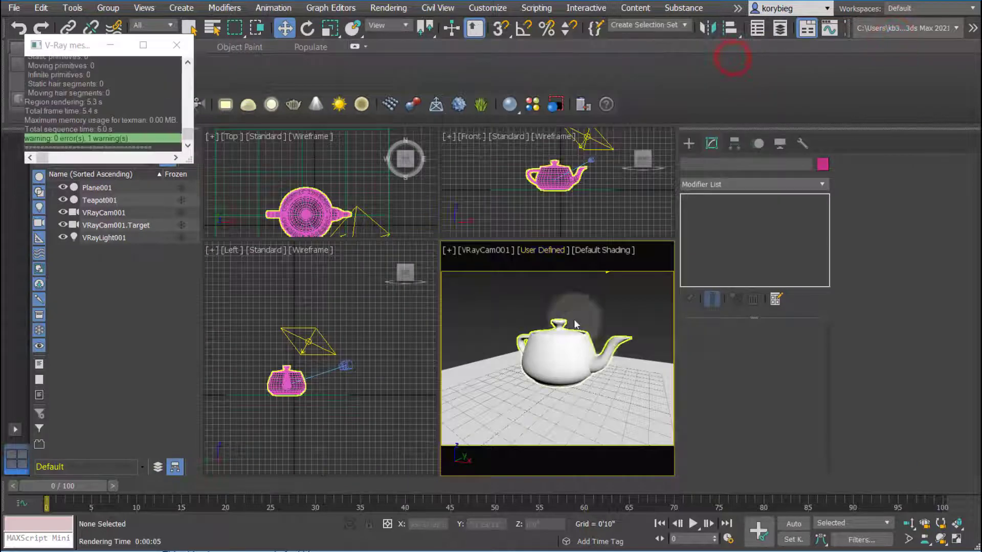
Step: Select the camera in the Left view and set its F-Number to 3
{"action": "left_click", "coordinate": [344, 366]}
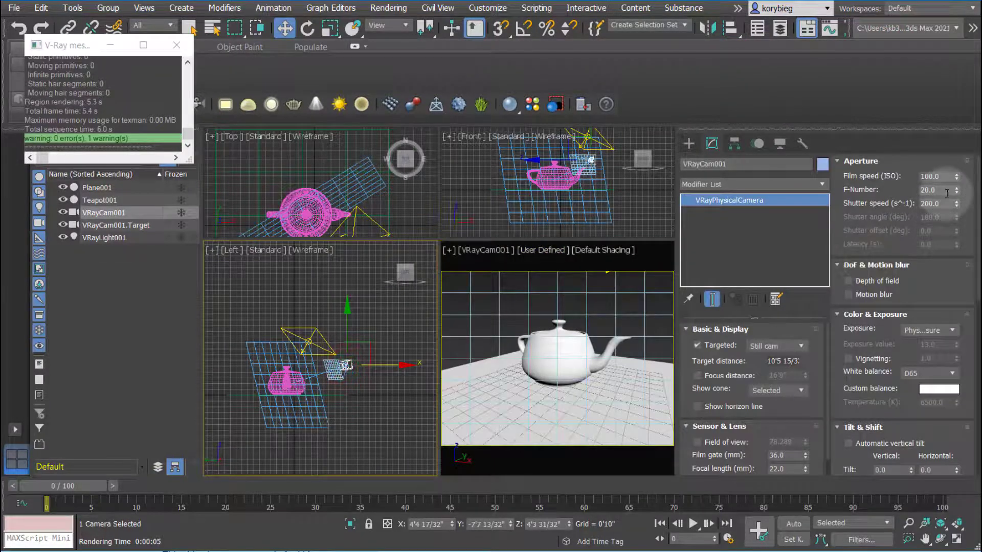
{"action": "double_click", "coordinate": [937, 190]}
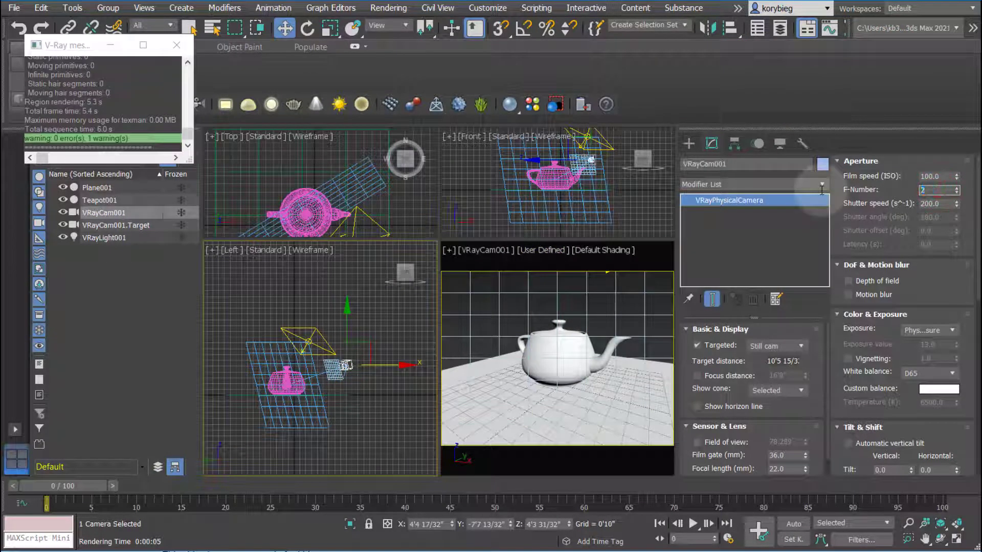
{"action": "type", "text": "3"}
{"action": "key", "text": "Return"}
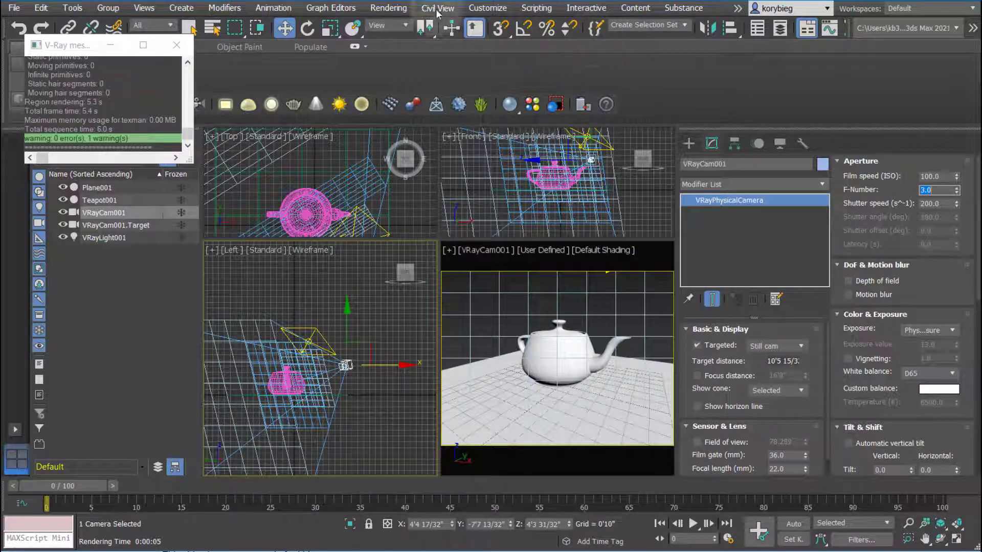
{"action": "left_click", "coordinate": [389, 8]}
{"action": "left_click", "coordinate": [388, 31]}
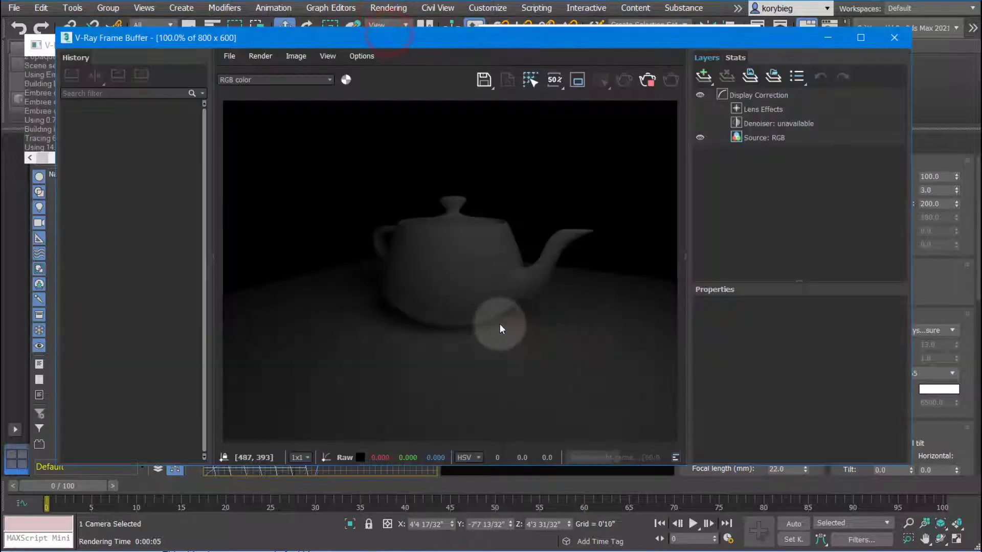
{"action": "left_click", "coordinate": [892, 37]}
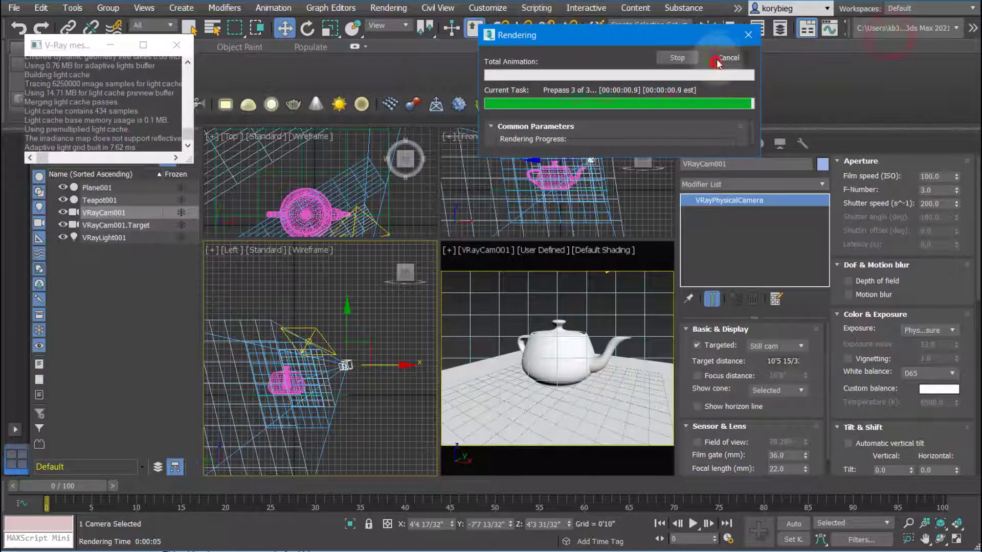
{"action": "left_click", "coordinate": [718, 57]}
Step: Make the VRayCam001 viewport active and render it with the F-Number of 3
{"action": "left_click", "coordinate": [460, 335]}
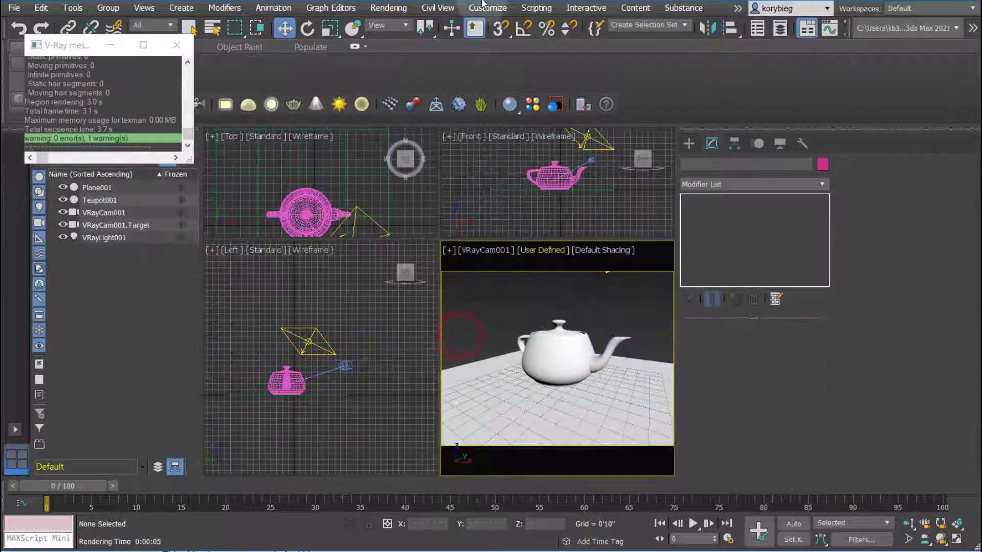
{"action": "left_click", "coordinate": [388, 7]}
{"action": "left_click", "coordinate": [388, 31]}
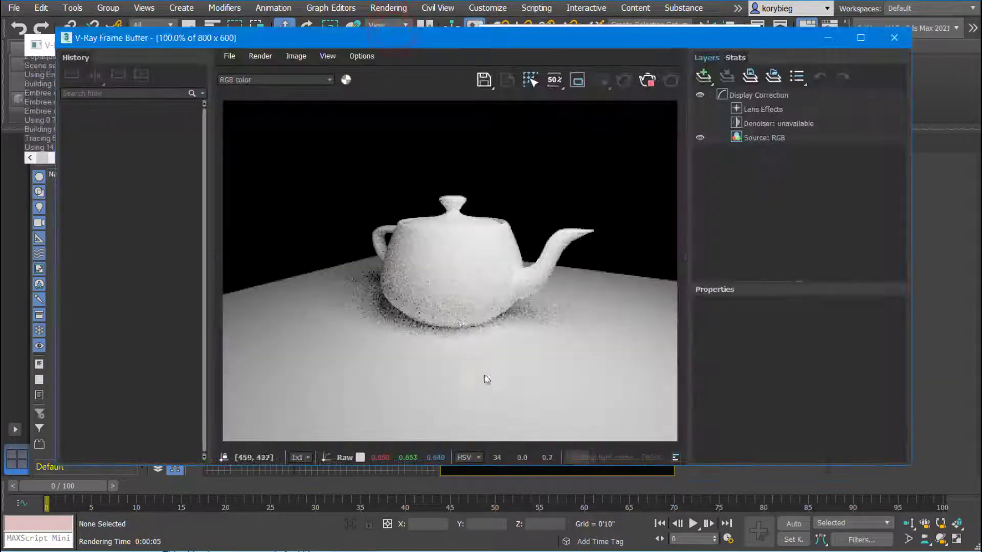
{"action": "left_click", "coordinate": [354, 238]}
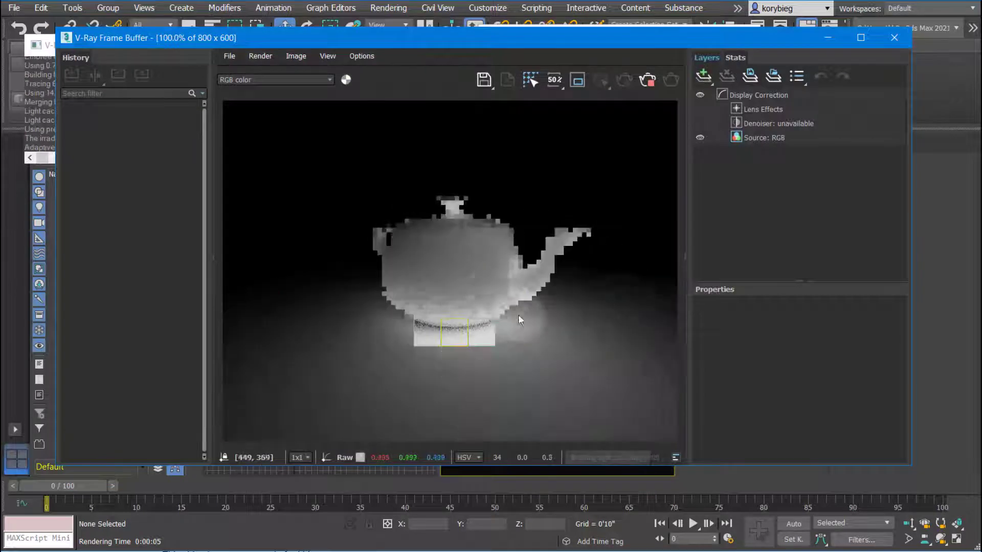
Step: Close the frame buffer with the F-Number 3 render and dismiss the V-Ray messages window
{"action": "left_click", "coordinate": [892, 39]}
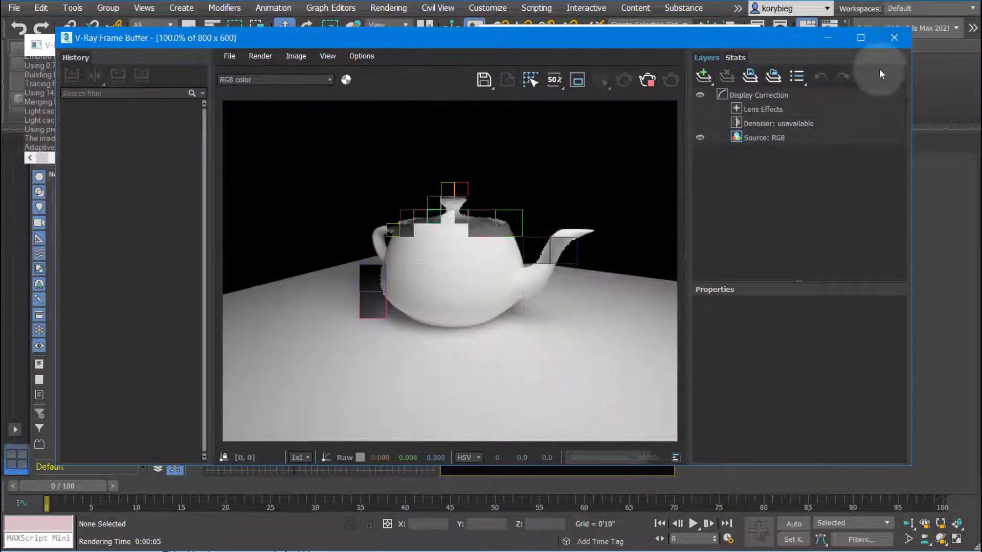
{"action": "left_click", "coordinate": [888, 37]}
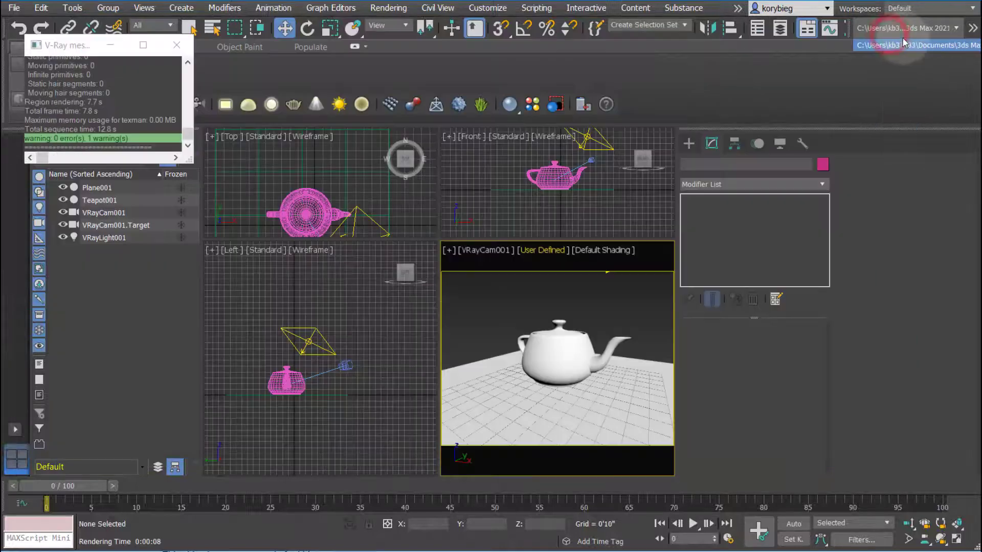
{"action": "left_click", "coordinate": [174, 45]}
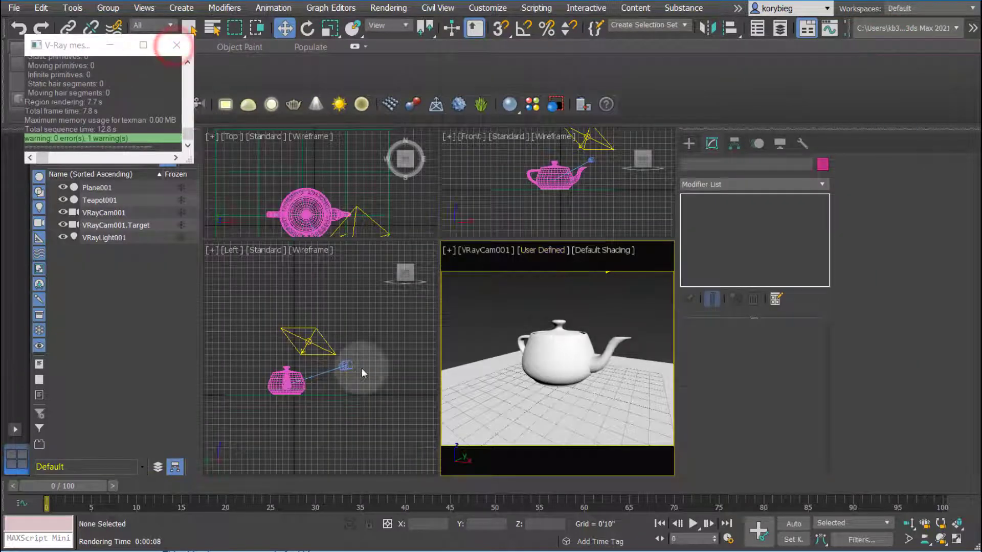
Step: Select the camera in the Left view and set its white balance to Daylight
{"action": "left_click", "coordinate": [346, 365]}
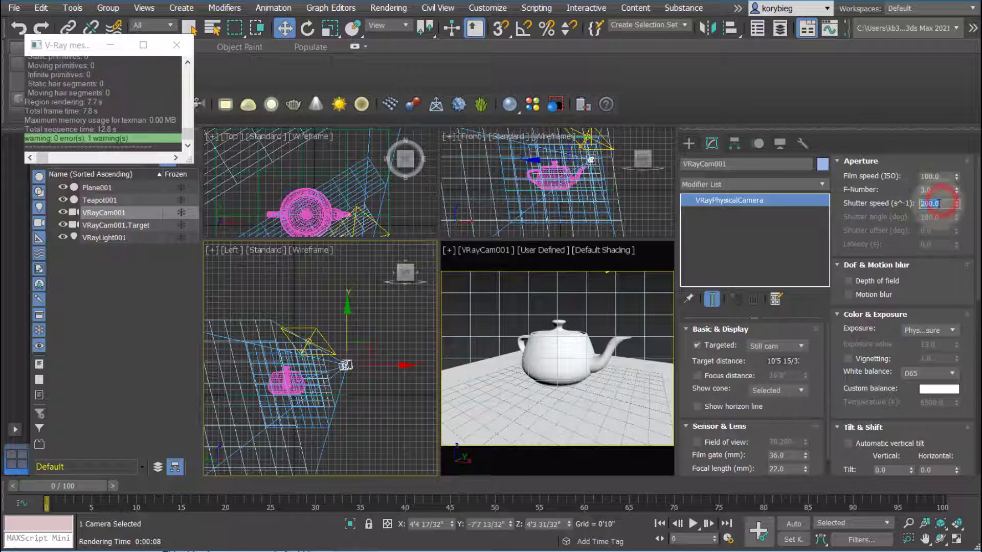
{"action": "double_click", "coordinate": [939, 204]}
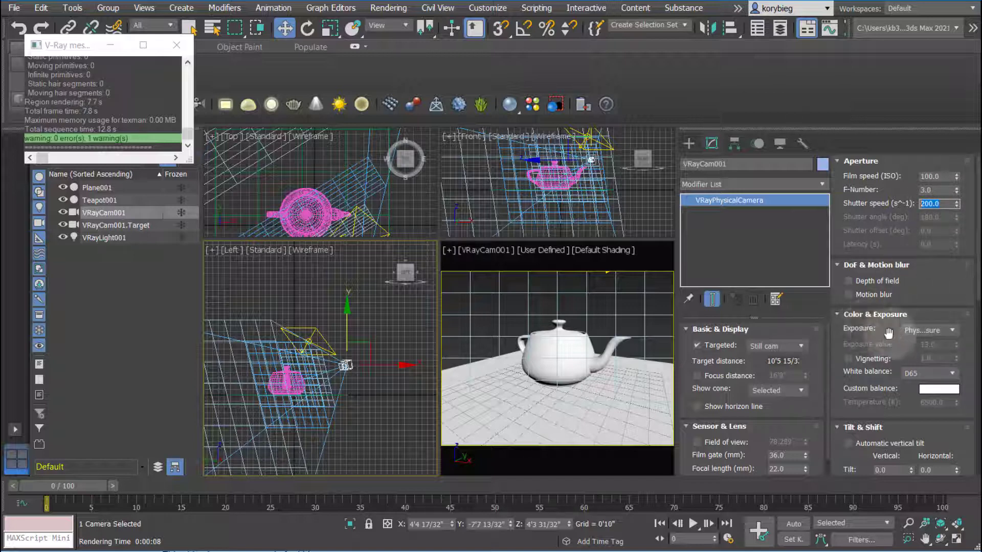
{"action": "left_click_drag", "start_coordinate": [887, 335], "coordinate": [890, 253]}
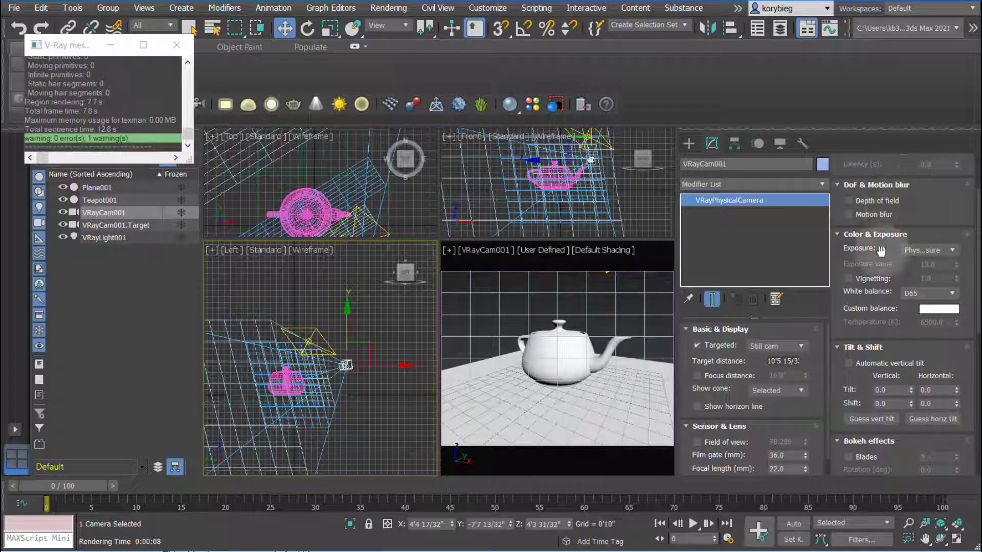
{"action": "left_click_drag", "start_coordinate": [880, 249], "coordinate": [874, 231]}
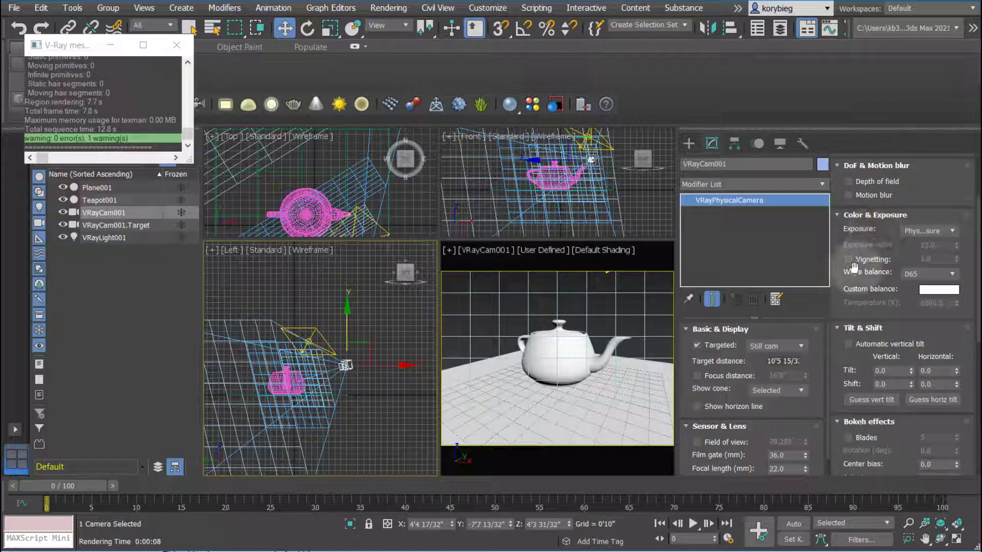
{"action": "left_click_drag", "start_coordinate": [852, 265], "coordinate": [850, 229]}
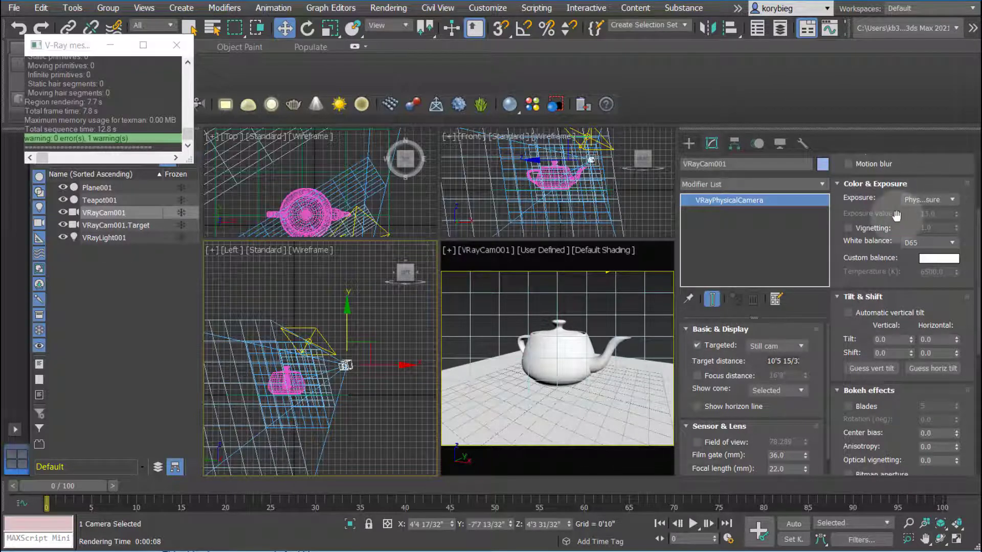
{"action": "left_click_drag", "start_coordinate": [896, 216], "coordinate": [887, 193]}
{"action": "left_click", "coordinate": [927, 221]}
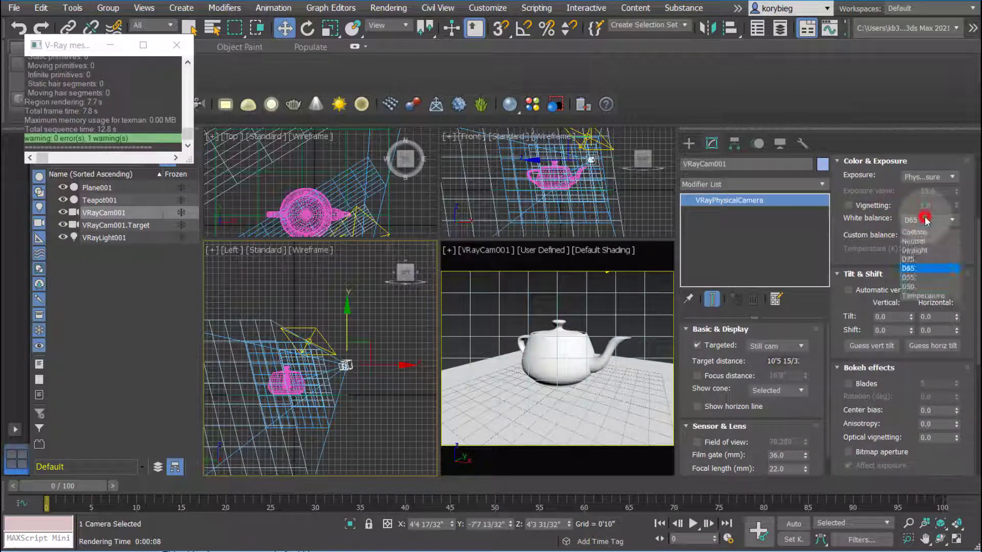
{"action": "left_click", "coordinate": [915, 250]}
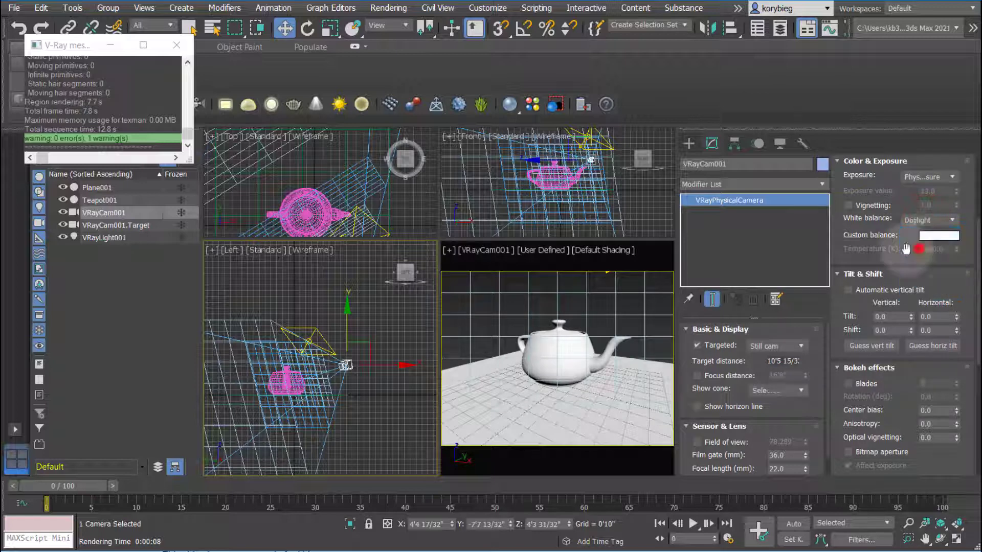
Step: Activate the VRayCam001 viewport, render it with the Daylight white balance and close the frame buffer
{"action": "left_click", "coordinate": [599, 309]}
{"action": "left_click", "coordinate": [176, 45]}
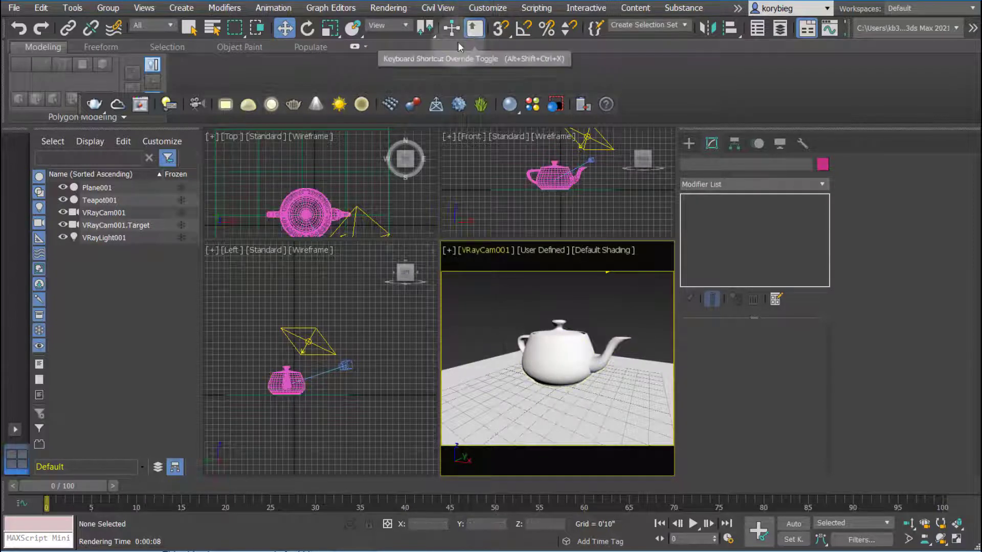
{"action": "left_click", "coordinate": [389, 8]}
{"action": "left_click", "coordinate": [401, 30]}
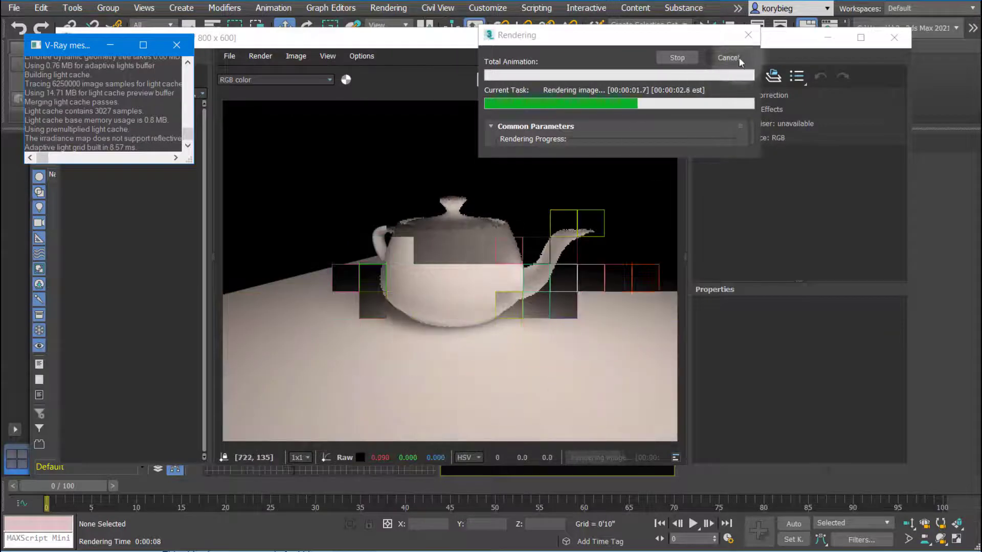
{"action": "left_click", "coordinate": [894, 37]}
{"action": "left_click", "coordinate": [595, 319]}
Step: Select the camera again and set its custom white balance colour to pale yellow, Red 230, Green 226, Blue 109
{"action": "left_click", "coordinate": [346, 365]}
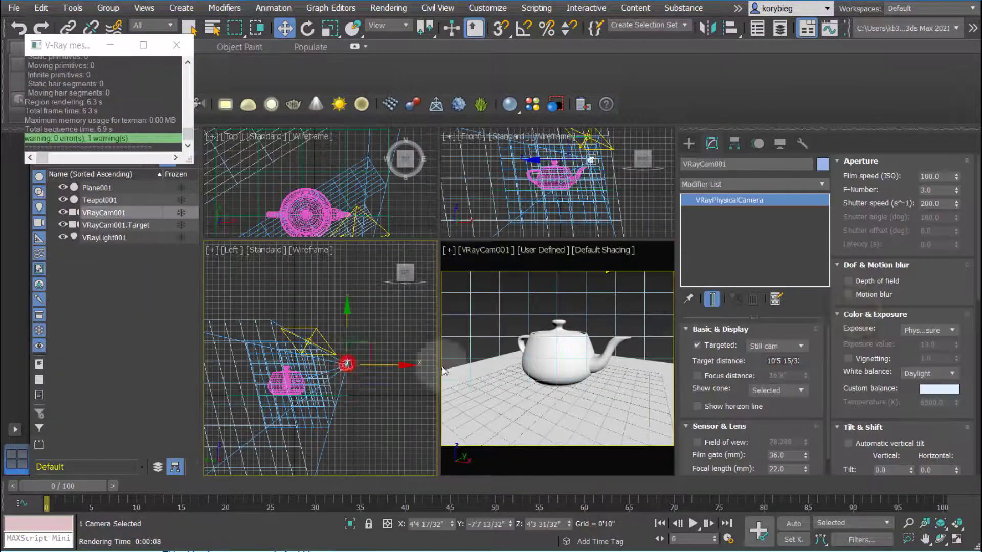
{"action": "left_click", "coordinate": [937, 390]}
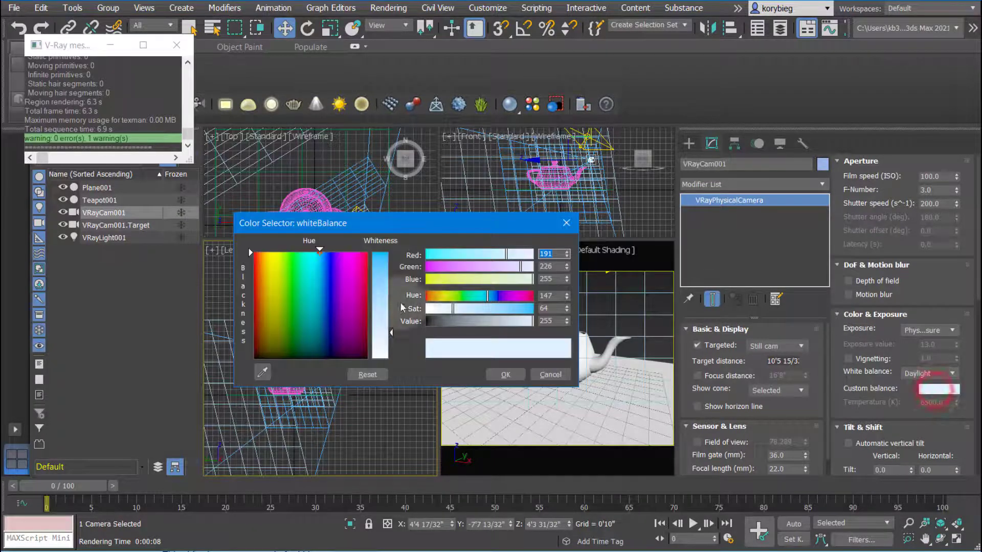
{"action": "left_click_drag", "start_coordinate": [515, 279], "coordinate": [475, 285]}
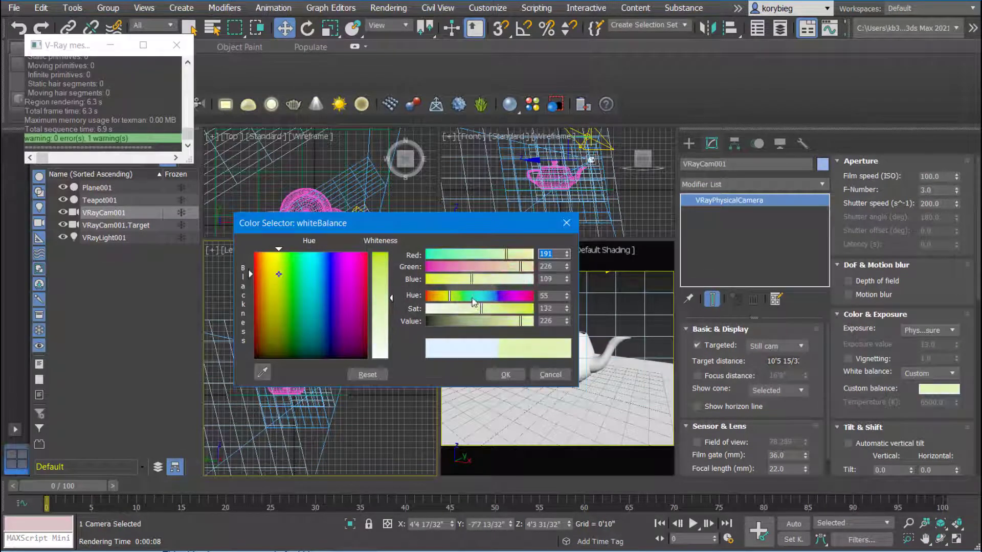
{"action": "left_click", "coordinate": [510, 253]}
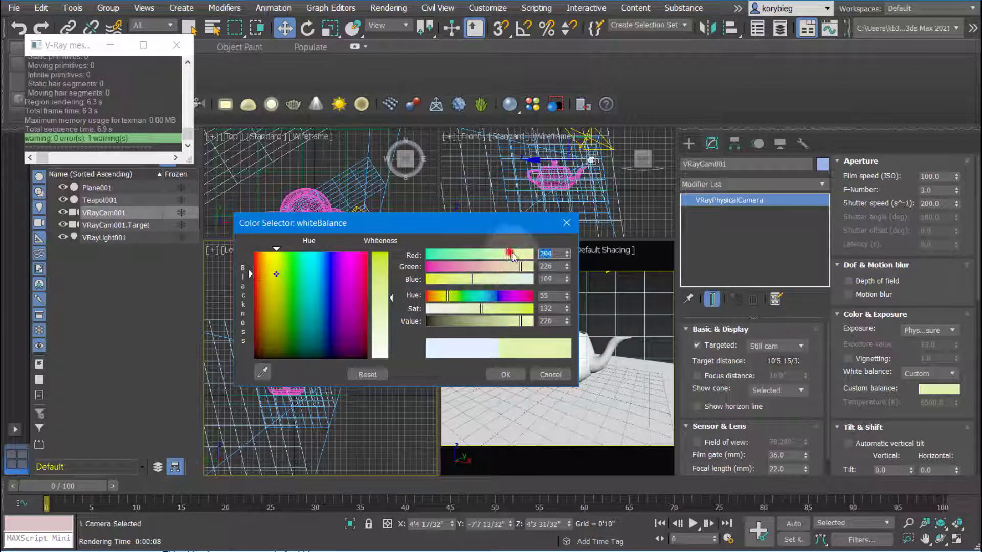
{"action": "left_click", "coordinate": [505, 375]}
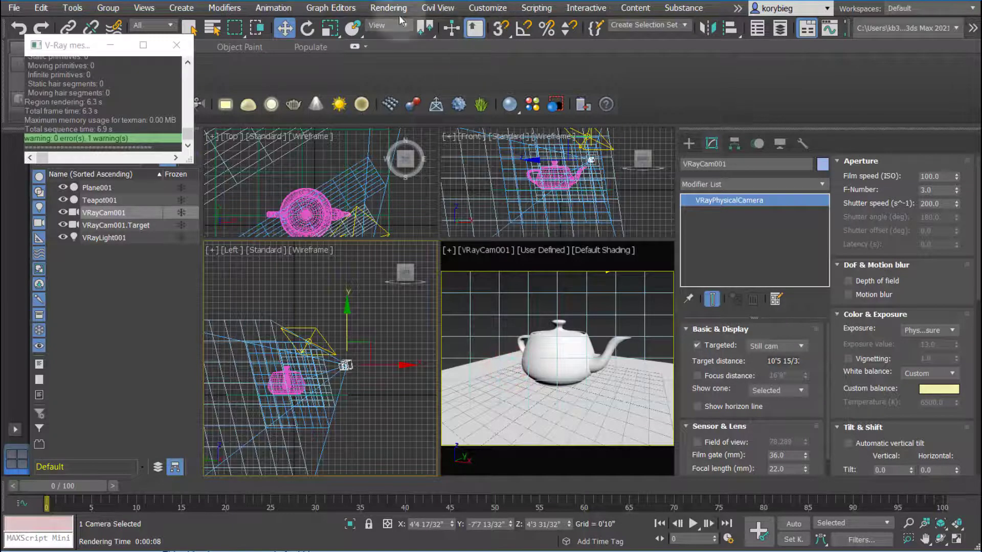
{"action": "left_click", "coordinate": [385, 9]}
{"action": "left_click", "coordinate": [387, 32]}
{"action": "left_click", "coordinate": [901, 39]}
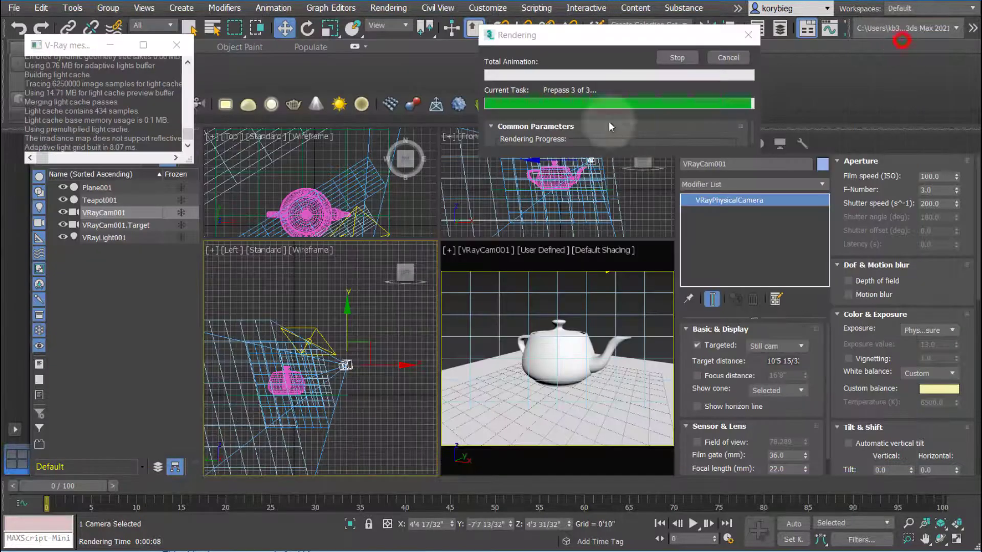
{"action": "left_click", "coordinate": [731, 58]}
{"action": "left_click", "coordinate": [612, 312]}
{"action": "left_click", "coordinate": [733, 55]}
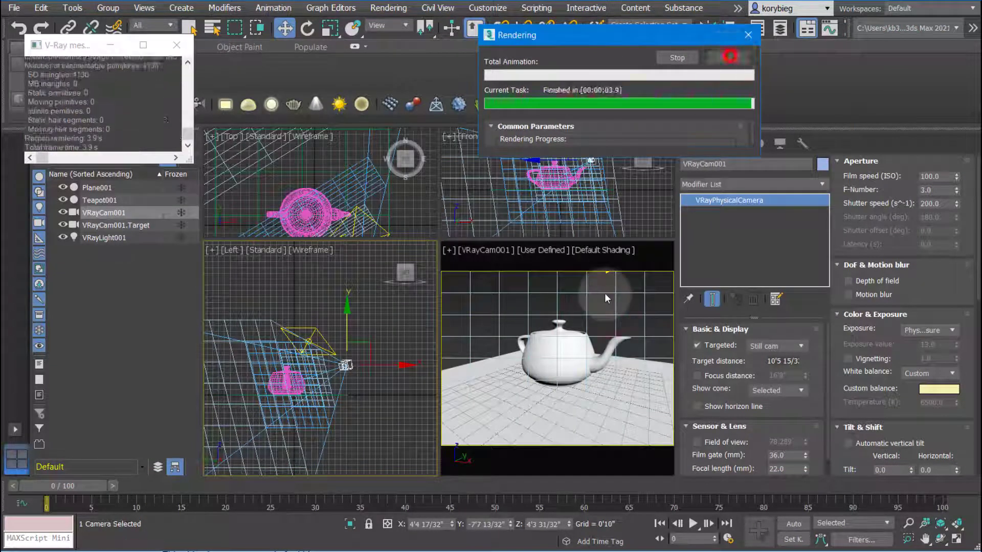
Step: Activate the VRayCam001 viewport, render it with the pale yellow custom white balance, and stop the render after previewing it
{"action": "left_click", "coordinate": [606, 298]}
{"action": "left_click", "coordinate": [392, 8]}
{"action": "left_click", "coordinate": [390, 35]}
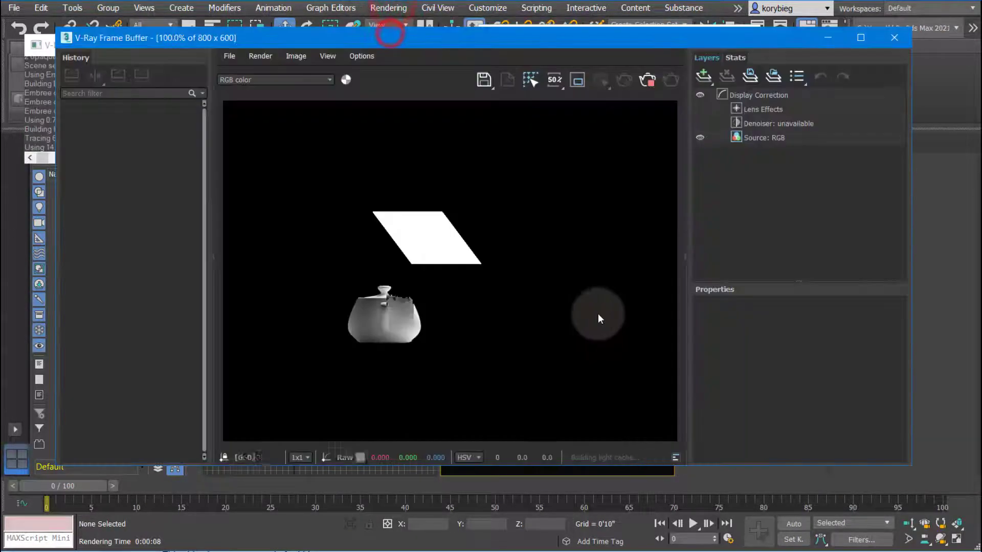
{"action": "left_click", "coordinate": [438, 289]}
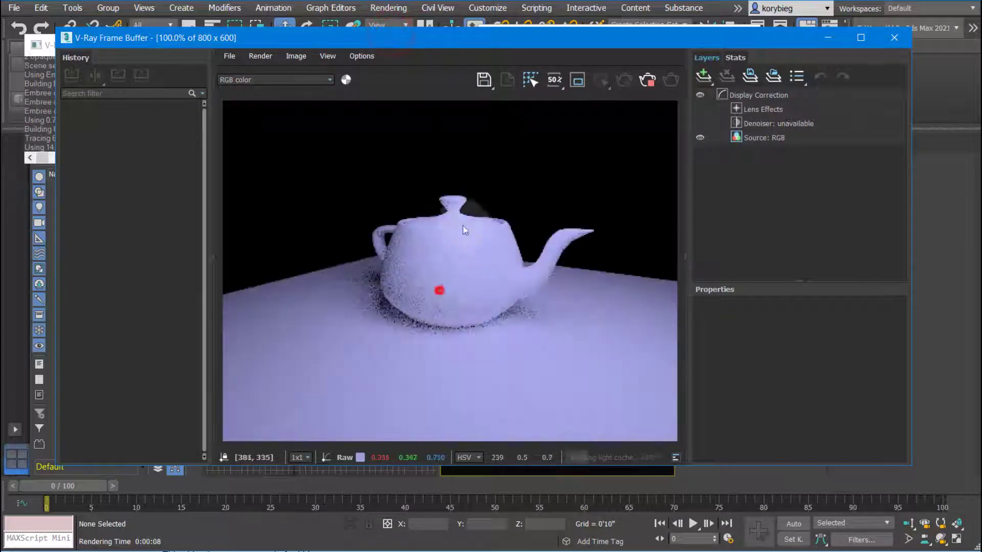
{"action": "left_click", "coordinate": [894, 38]}
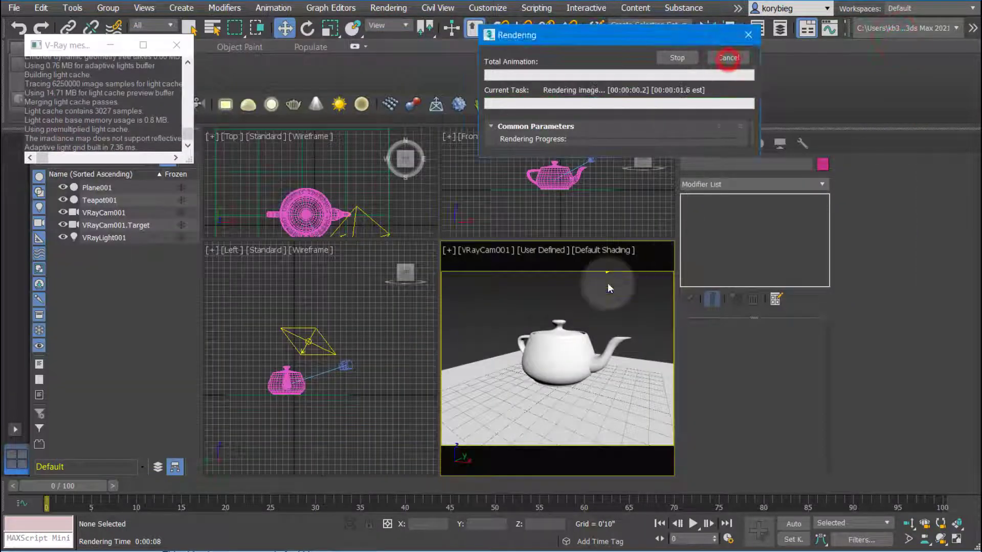
{"action": "left_click", "coordinate": [728, 57]}
Step: Select the camera in the Left view and set its white balance to Neutral
{"action": "left_click", "coordinate": [348, 369]}
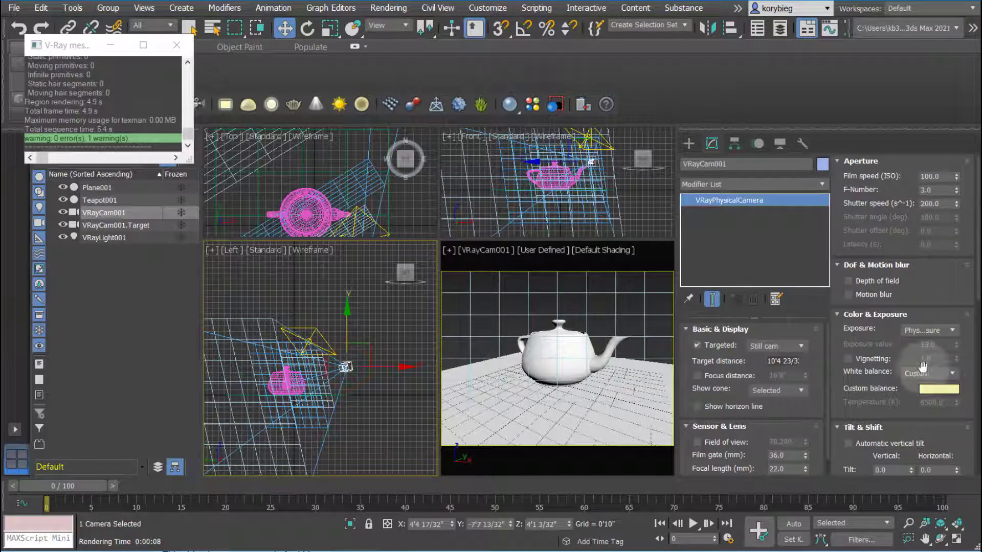
{"action": "left_click", "coordinate": [923, 374]}
{"action": "left_click", "coordinate": [915, 392]}
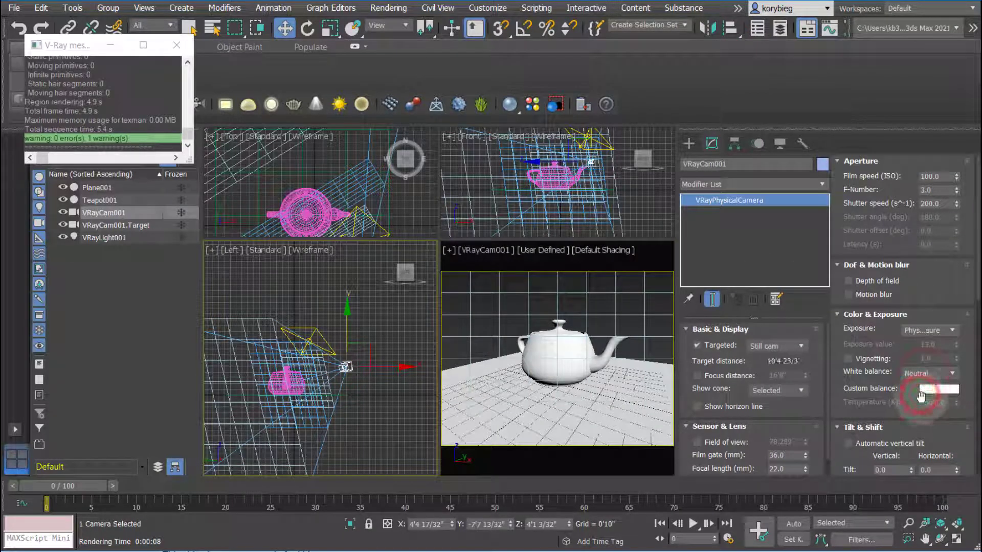
Step: Correct the camera's vertical perspective with the Guess vert tilt function under Tilt & Shift
{"action": "left_click_drag", "start_coordinate": [876, 385], "coordinate": [849, 214]}
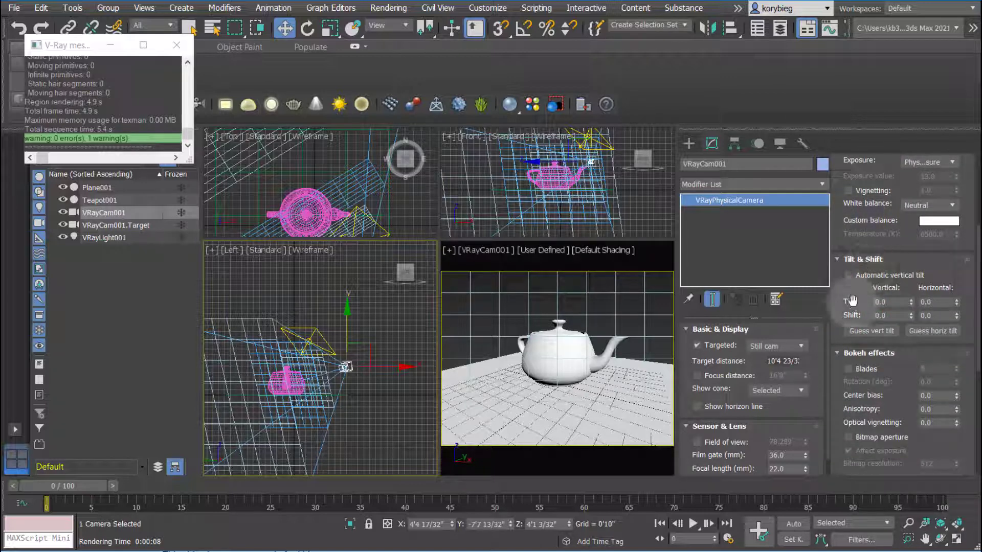
{"action": "left_click_drag", "start_coordinate": [853, 335], "coordinate": [853, 299]}
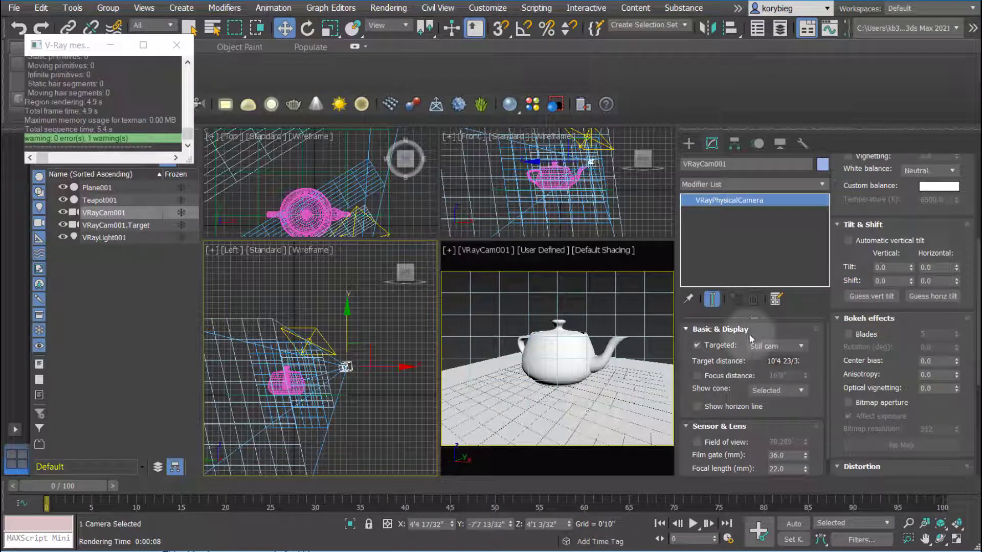
{"action": "left_click", "coordinate": [870, 297]}
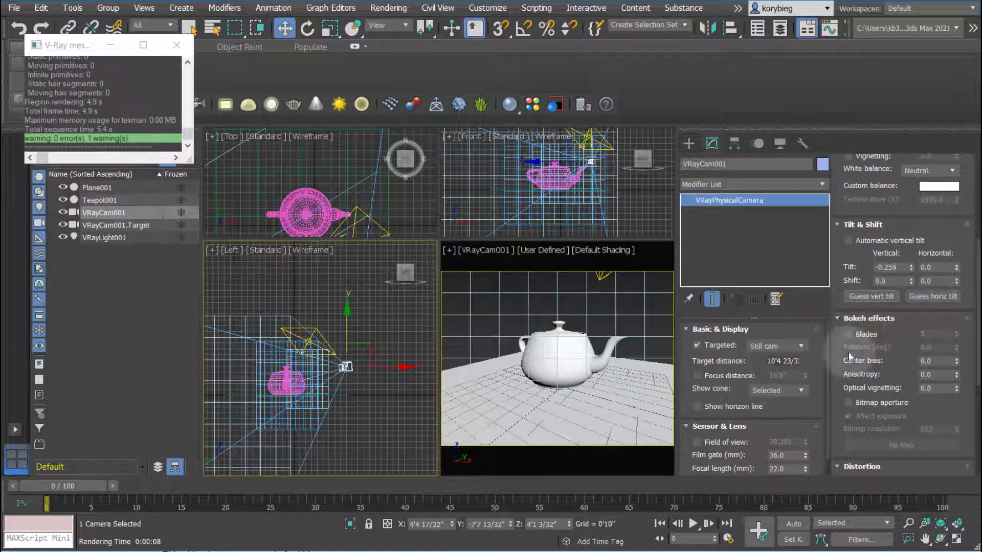
{"action": "scroll", "coordinate": [749, 426], "scroll_direction": "down", "scroll_amount": 1}
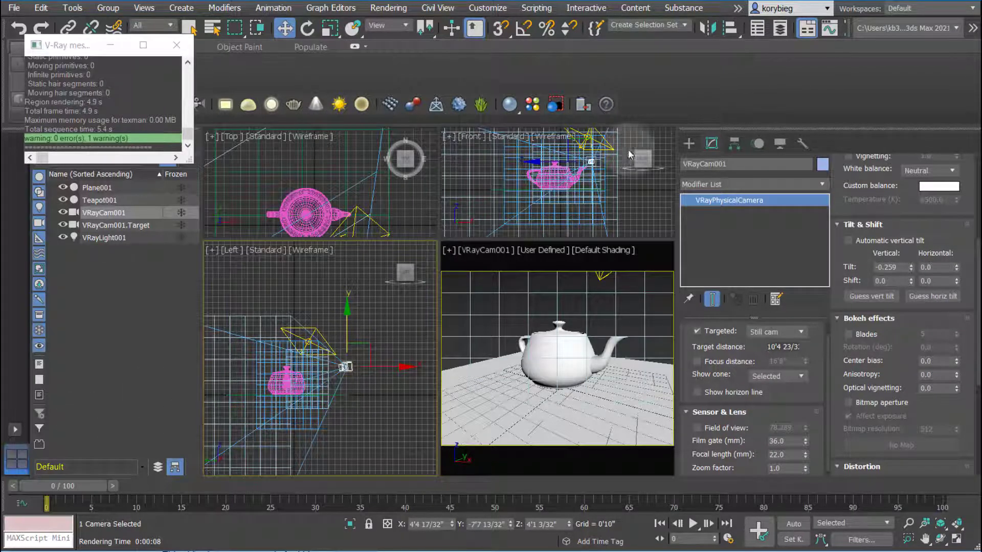
Step: Switch the VRayCam001 viewport to V-Ray Viewport IPR and decline the Substance pre-render and post-render scripts
{"action": "left_click", "coordinate": [603, 311]}
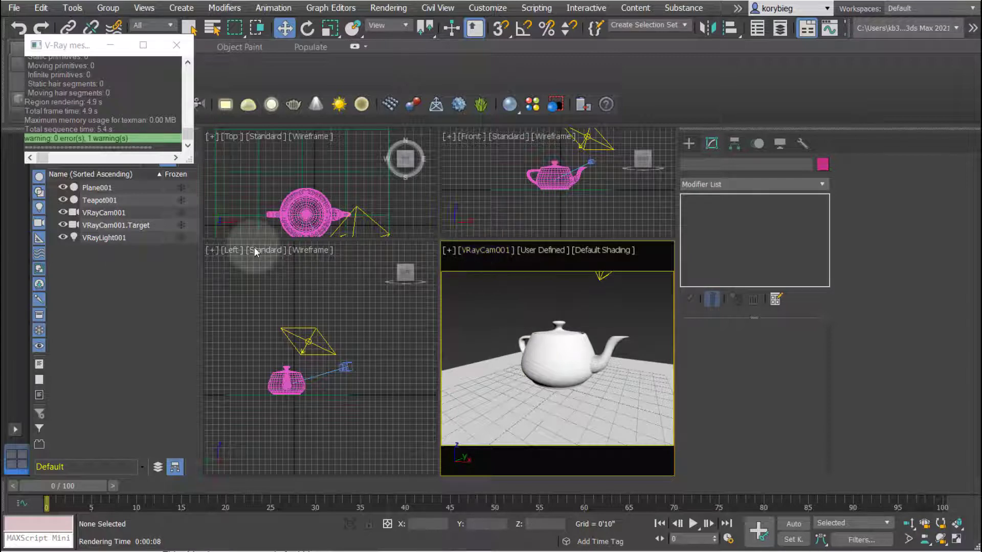
{"action": "left_click", "coordinate": [588, 251]}
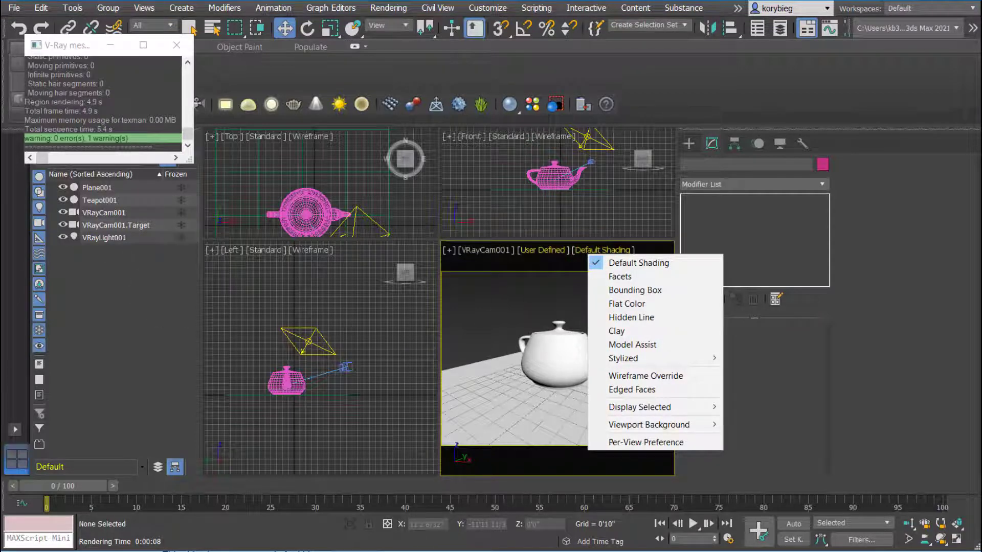
{"action": "key", "text": "Escape"}
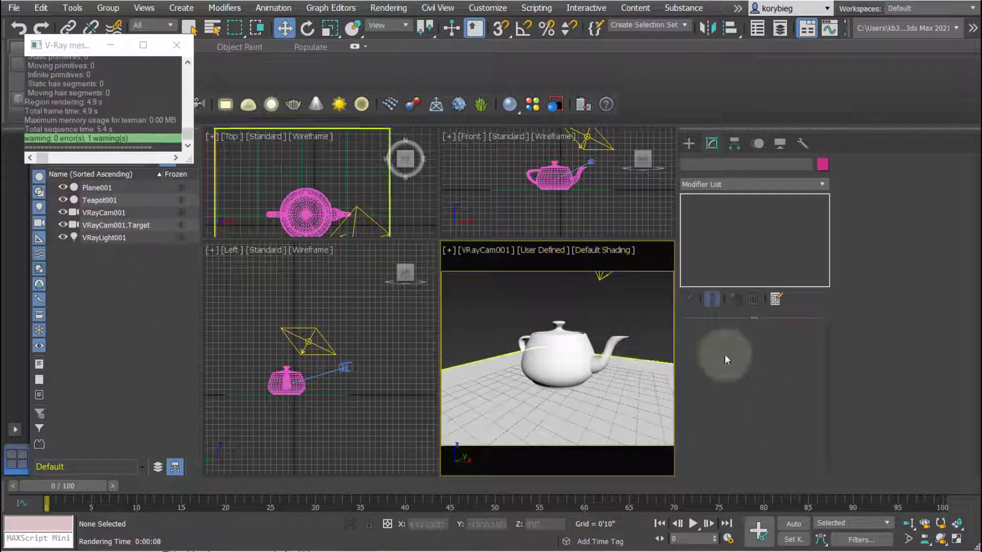
{"action": "left_click", "coordinate": [542, 250]}
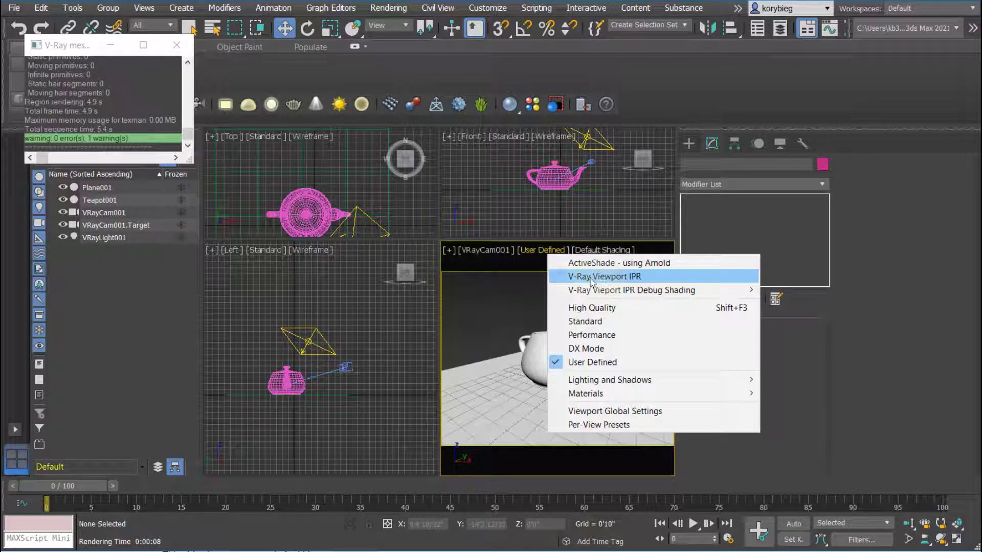
{"action": "left_click", "coordinate": [618, 279]}
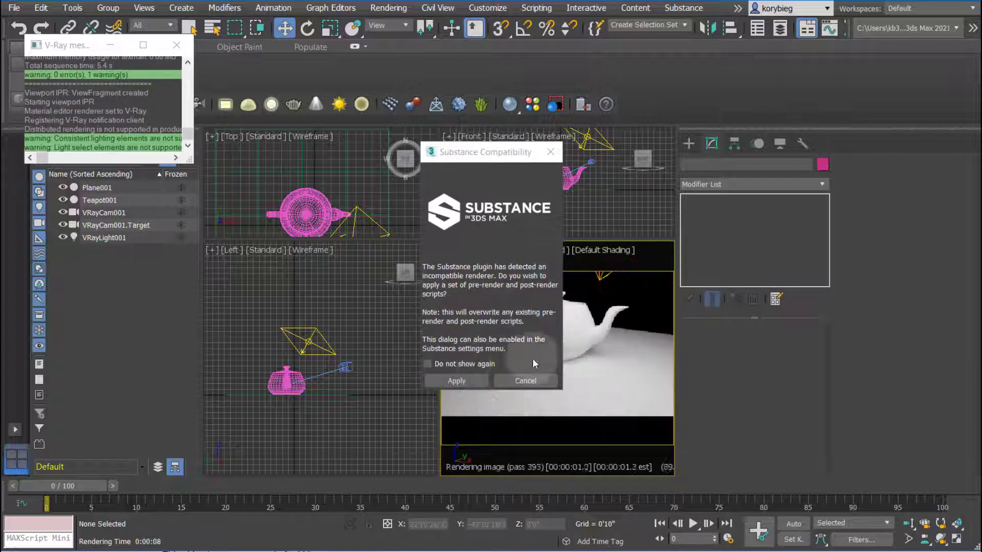
{"action": "left_click", "coordinate": [526, 381]}
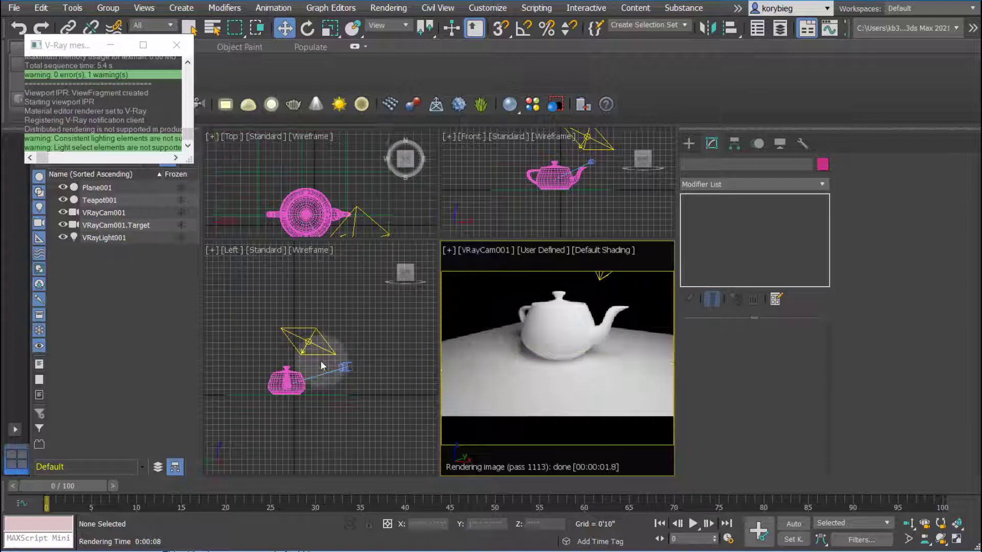
Step: Select the existing V-Ray light above the teapot in the Left view and set its multiplier to 40
{"action": "left_click", "coordinate": [308, 340]}
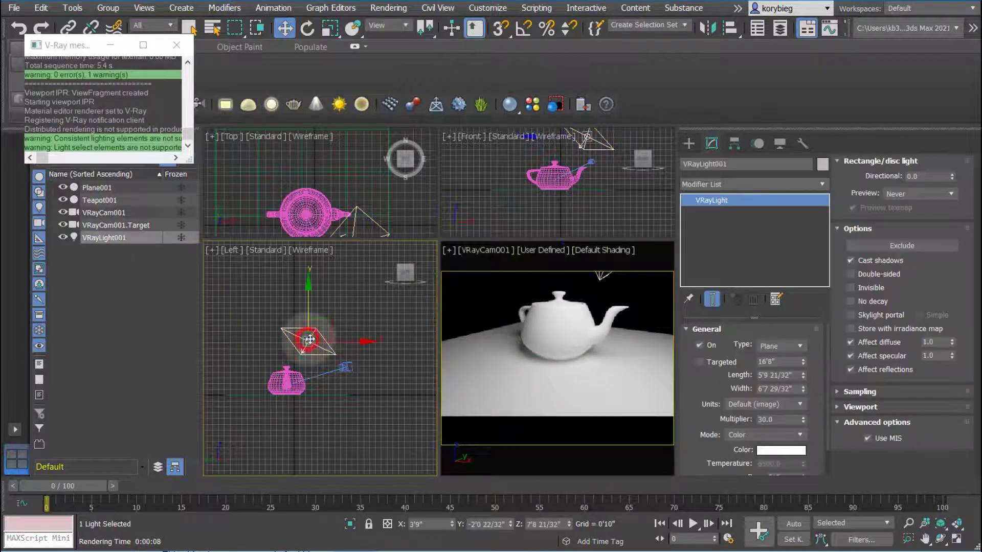
{"action": "left_click_drag", "start_coordinate": [778, 419], "coordinate": [712, 419]}
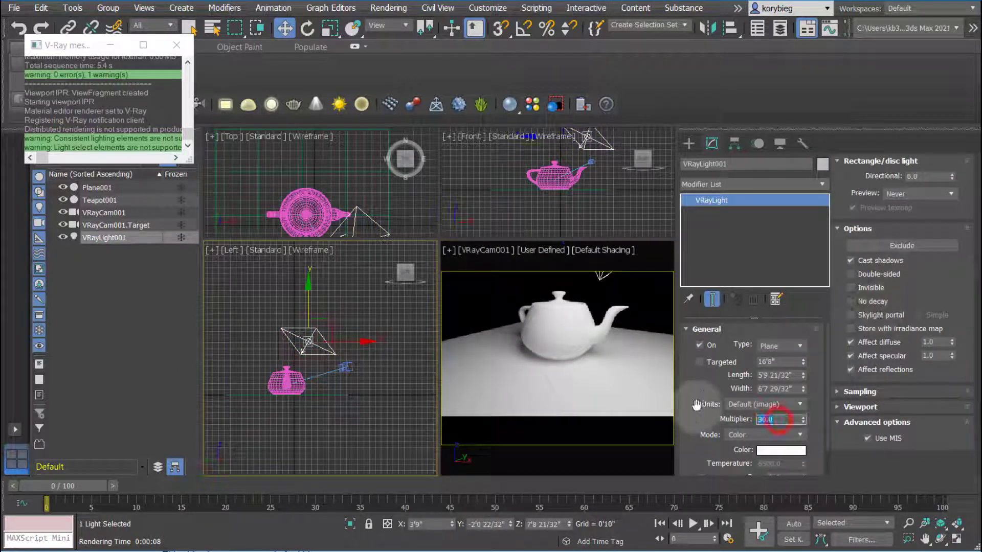
{"action": "type", "text": "4"}
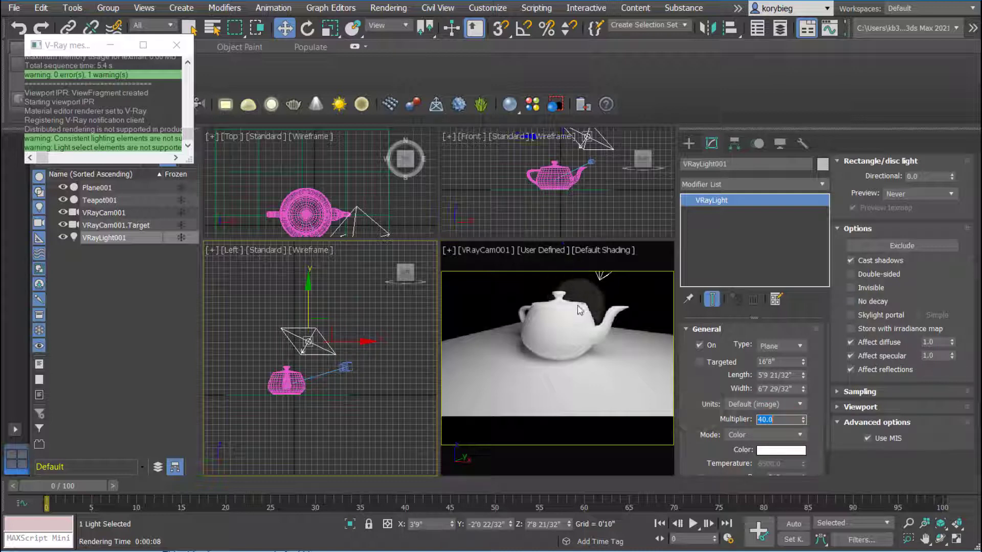
{"action": "middle_click_drag", "start_coordinate": [332, 309], "coordinate": [333, 311]}
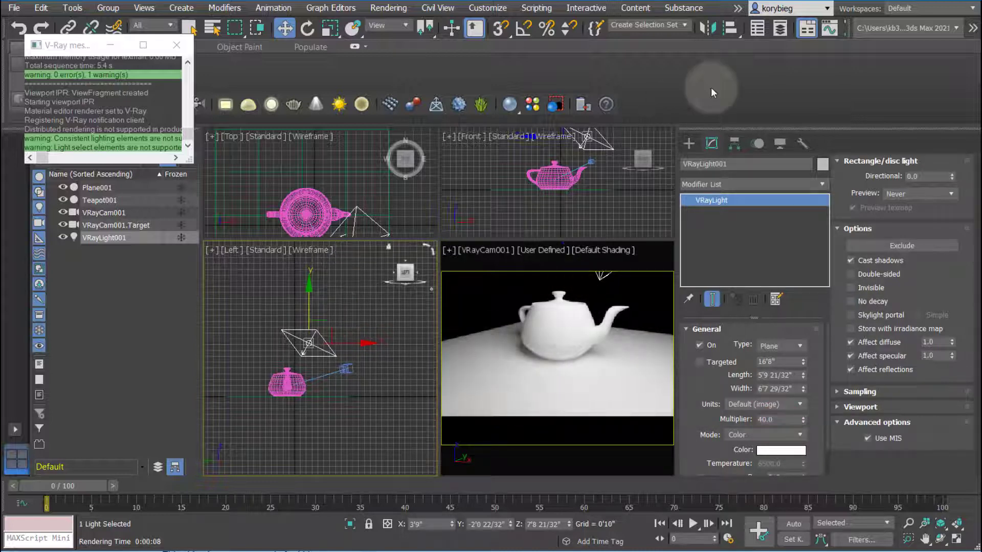
Step: Create a second V-Ray plane light, about 5'8" by 5'5", behind and beside the teapot in the Top view
{"action": "left_click", "coordinate": [689, 143]}
{"action": "left_click", "coordinate": [734, 162]}
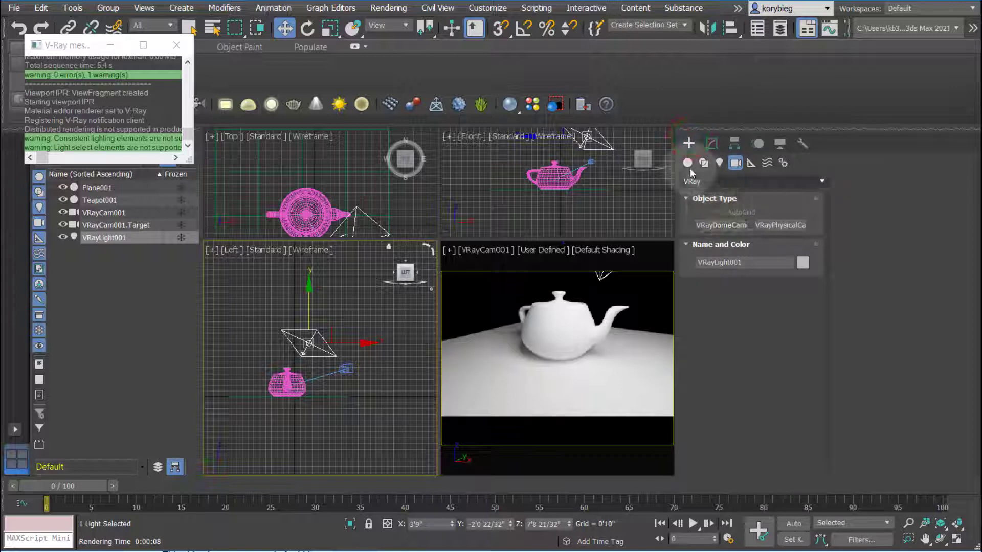
{"action": "left_click", "coordinate": [720, 162]}
{"action": "left_click", "coordinate": [721, 225]}
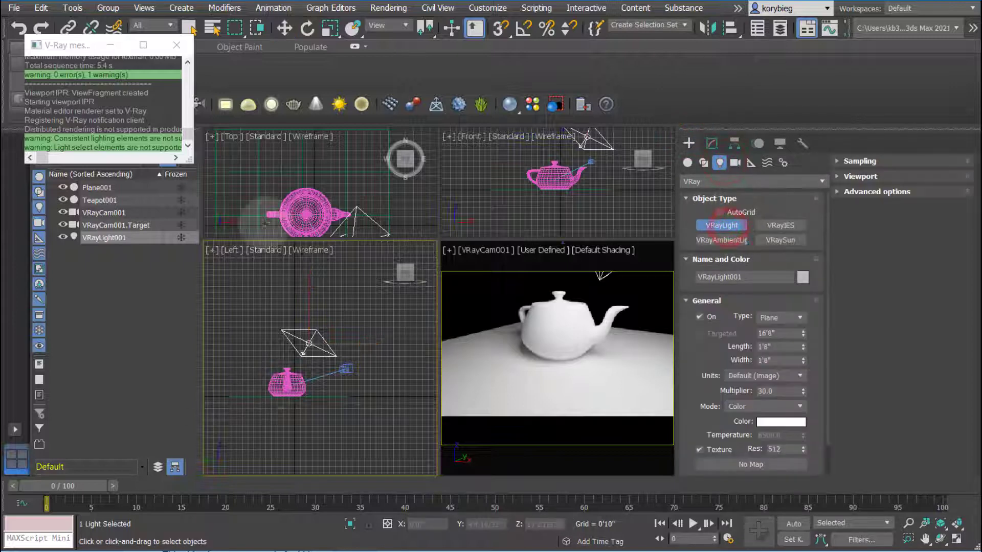
{"action": "left_click", "coordinate": [289, 190]}
{"action": "left_click_drag", "start_coordinate": [236, 160], "coordinate": [292, 213]}
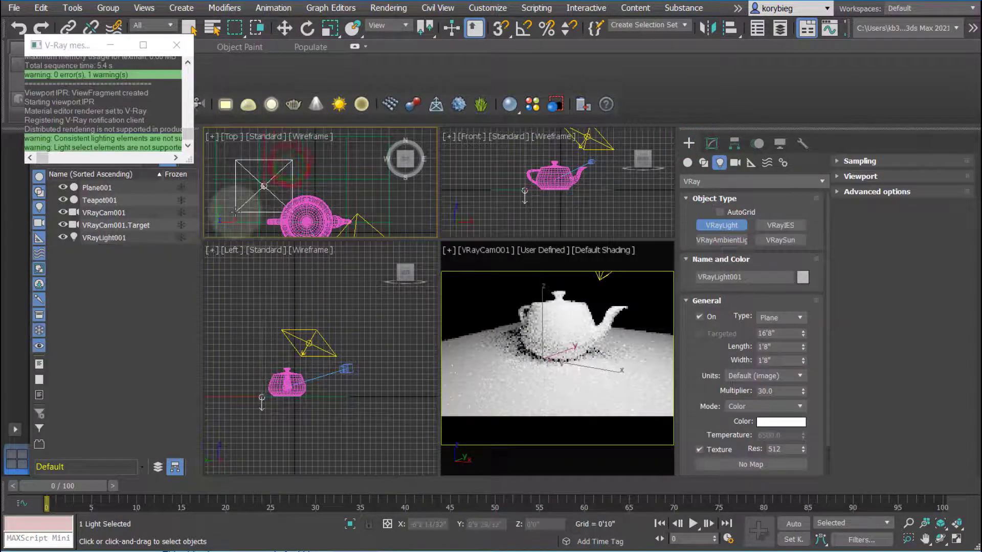
Step: Move the new plane light straight up in the Left view to a height of about 8'
{"action": "left_click", "coordinate": [286, 29]}
{"action": "middle_click_drag", "start_coordinate": [295, 373], "coordinate": [324, 373]}
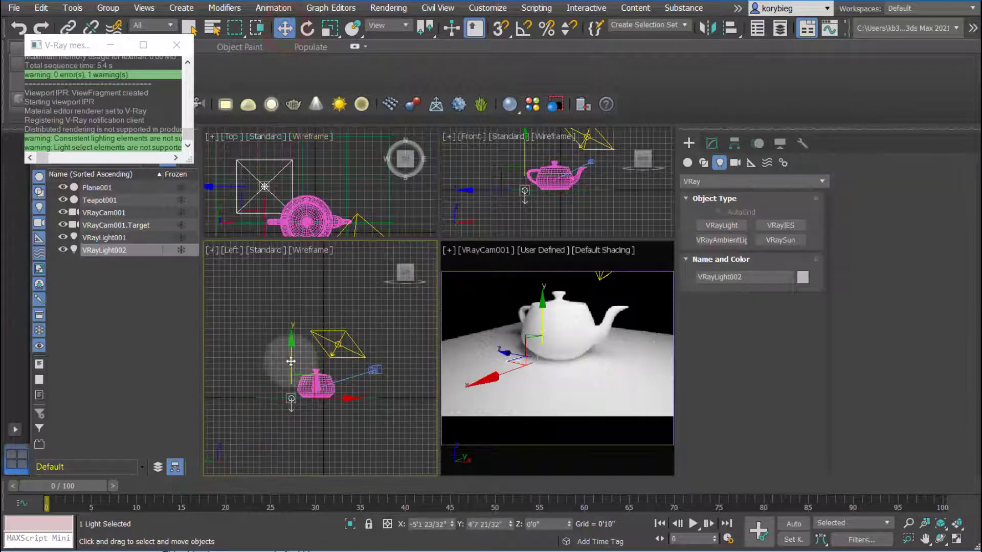
{"action": "left_click_drag", "start_coordinate": [291, 360], "coordinate": [293, 306]}
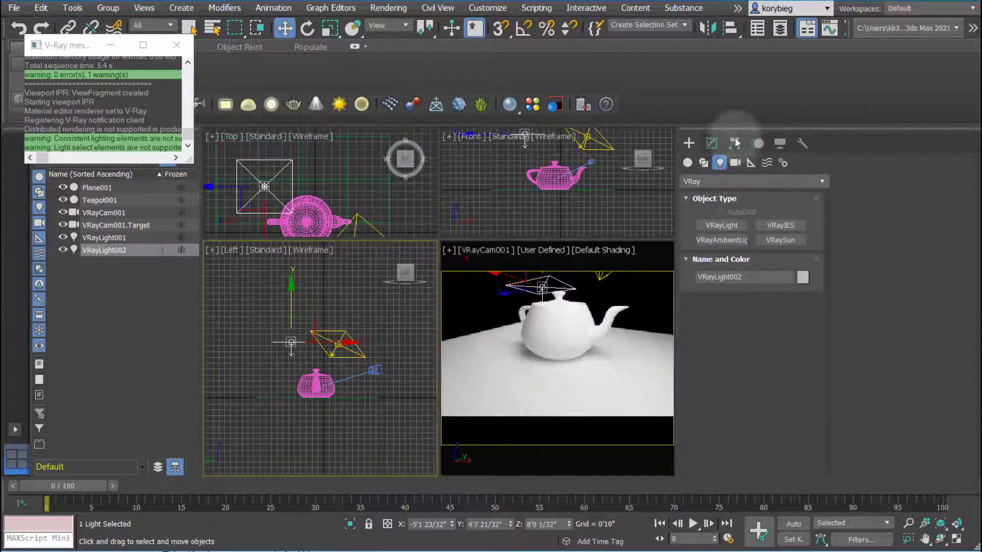
Step: Set the second light's color to pink with red 255, green 43 and blue 255
{"action": "left_click", "coordinate": [712, 144]}
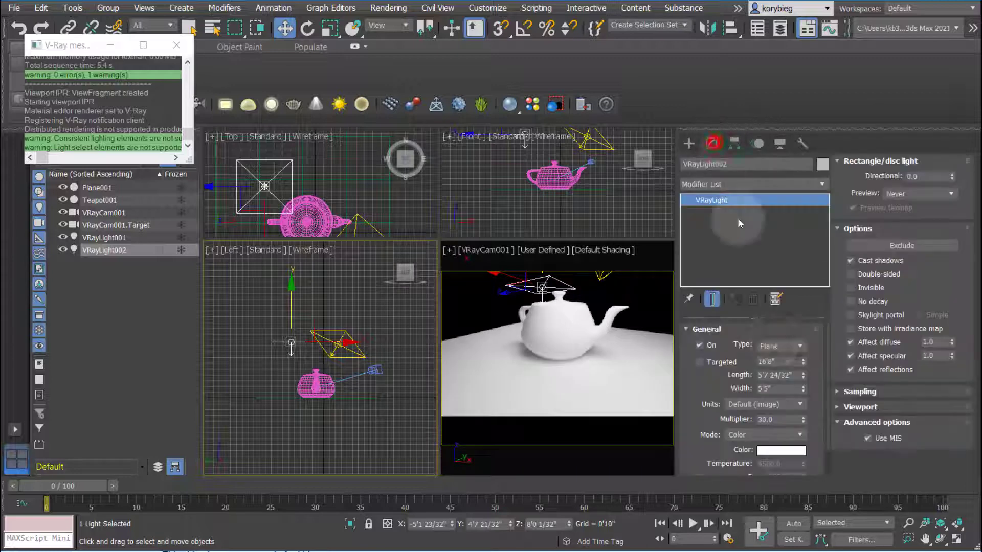
{"action": "left_click", "coordinate": [771, 453]}
{"action": "left_click", "coordinate": [446, 267]}
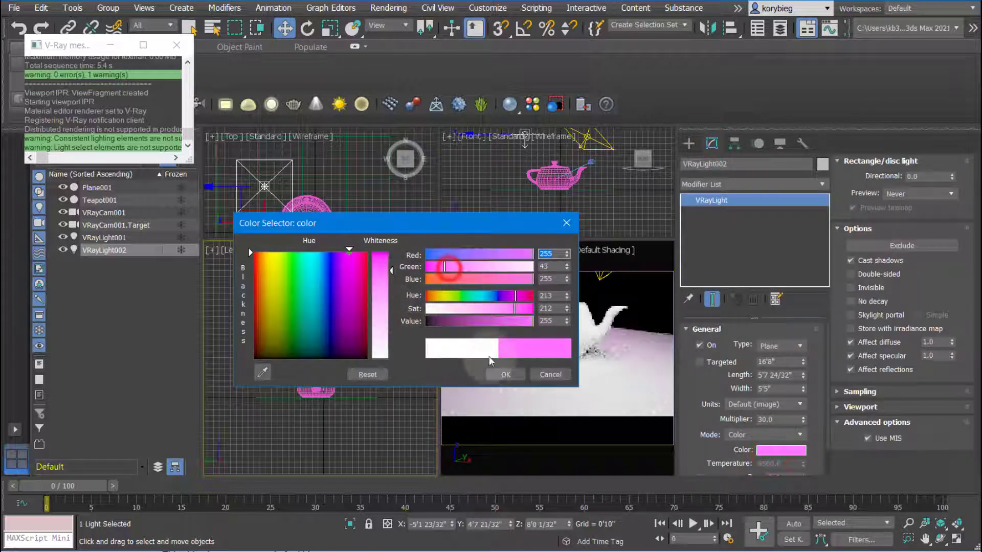
{"action": "left_click", "coordinate": [505, 373]}
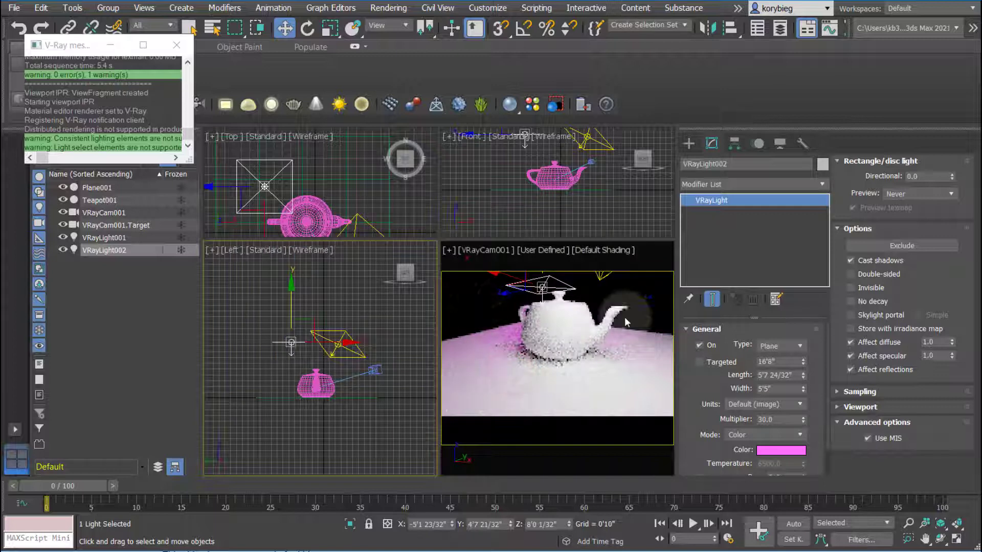